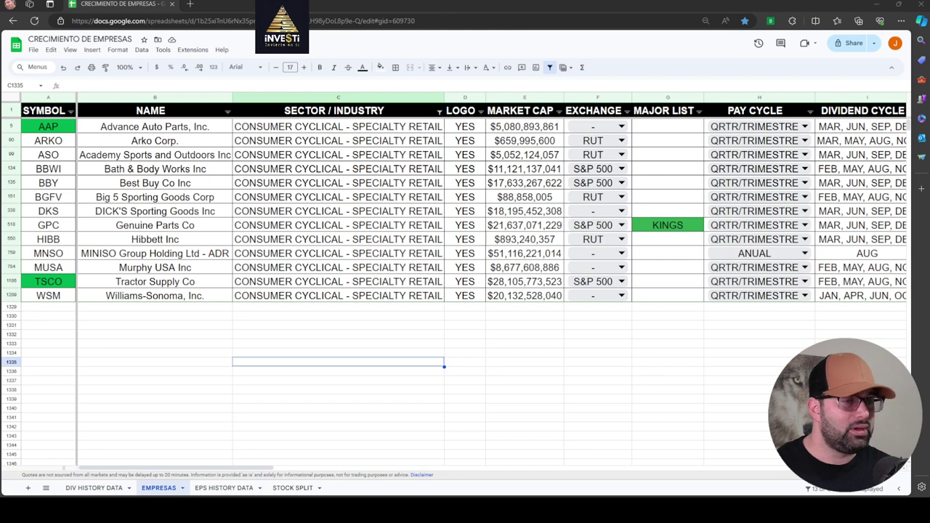
Sort the filtered specialty retail companies from highest to lowest by 5YR AVG DIV GROWTH, followed by 10YR AVG DIV-GROWTH
drag(227, 469, 337, 465)
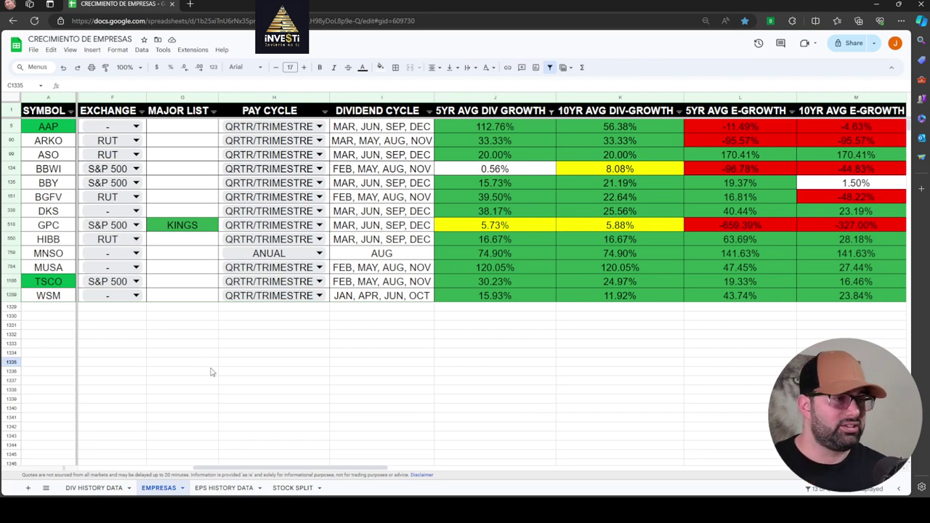
drag(266, 470, 298, 463)
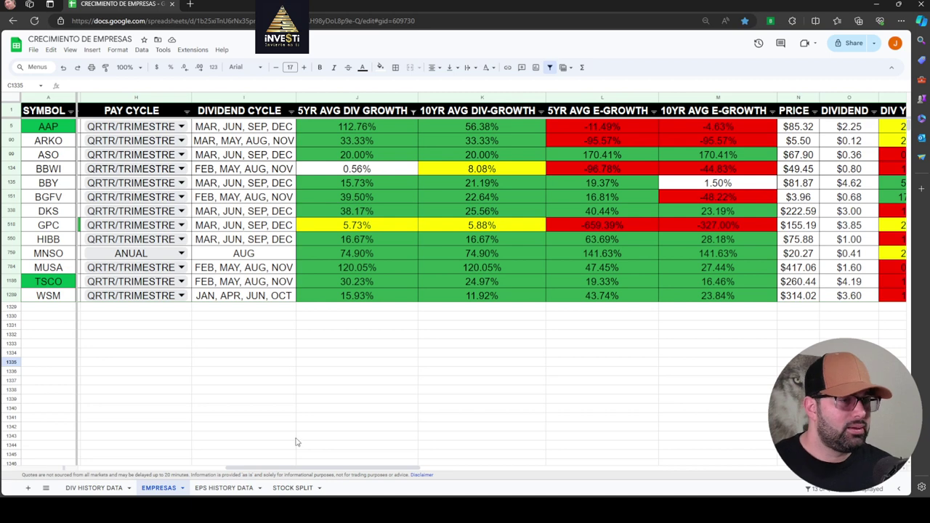
drag(287, 467, 340, 463)
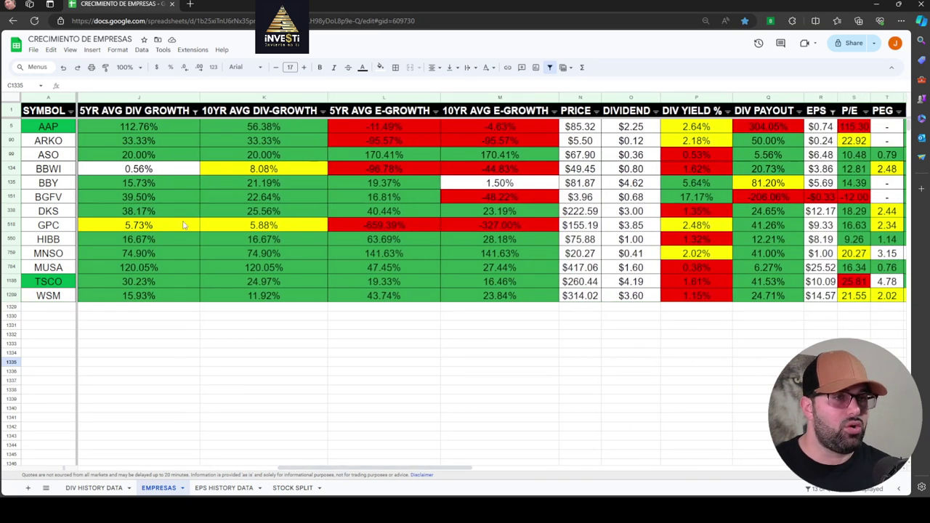
click(195, 110)
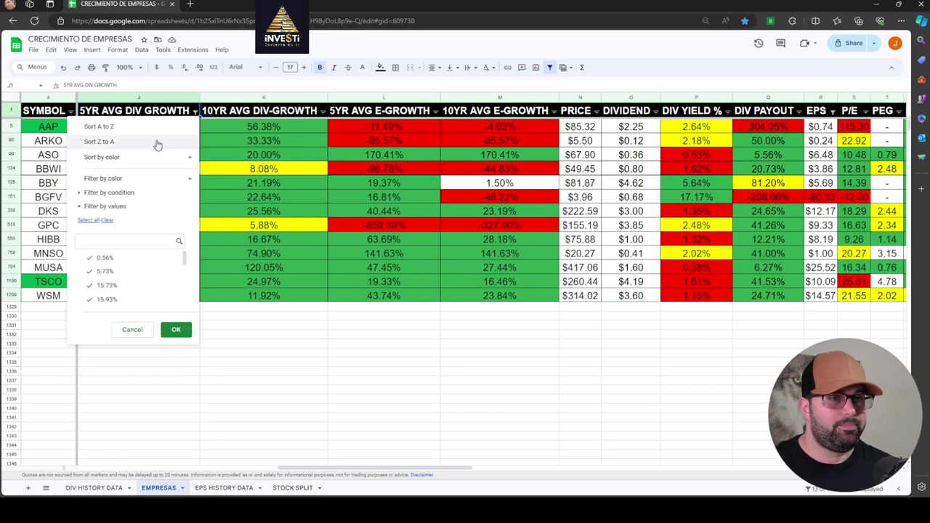
click(156, 140)
click(301, 384)
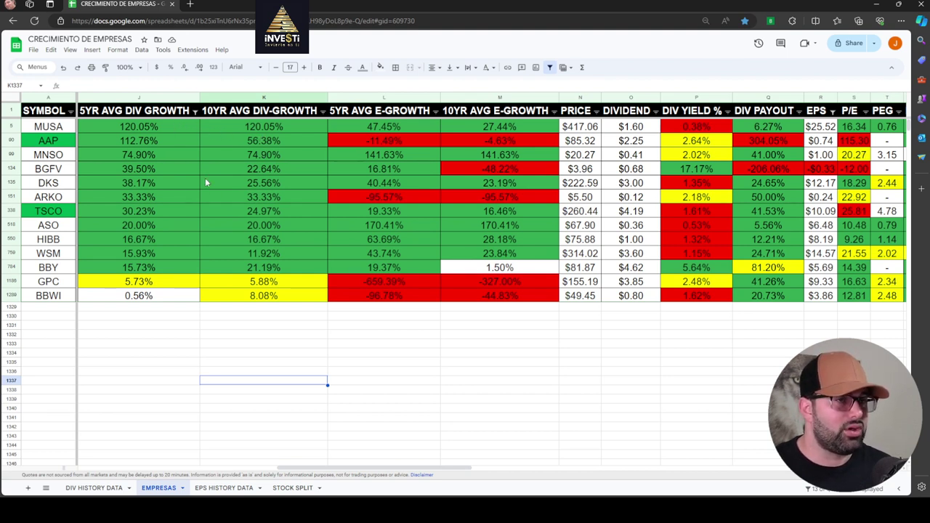
click(323, 110)
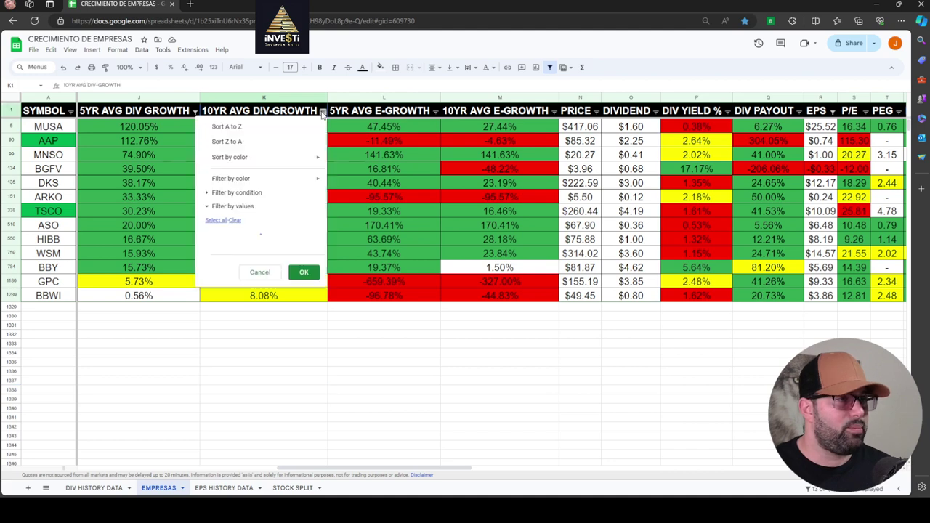
click(284, 141)
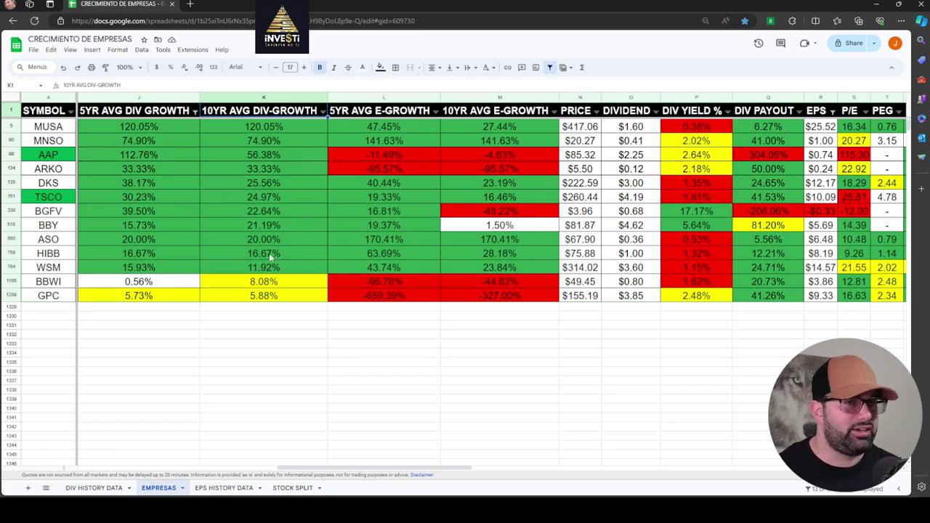
Sort the companies from highest to lowest by 5YR AVG E-GROWTH, followed by 10YR AVG E-GROWTH
drag(314, 471, 370, 459)
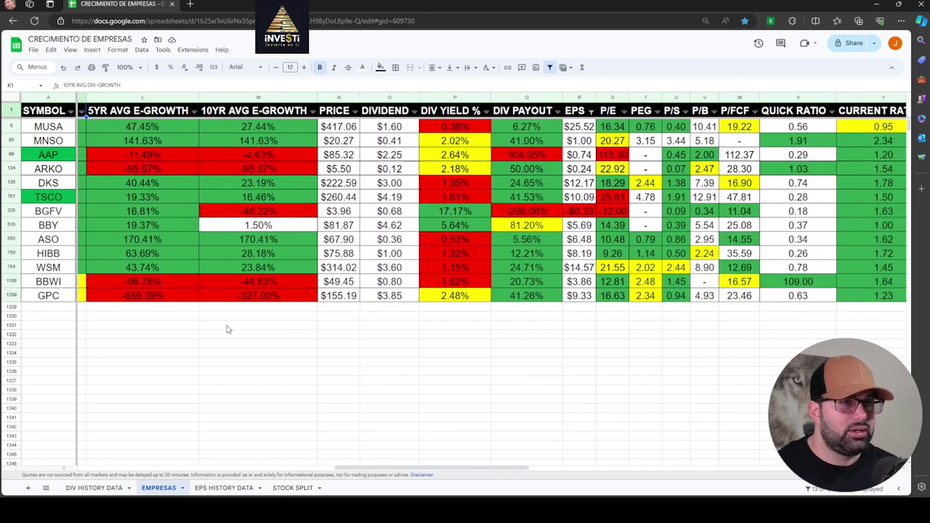
click(195, 113)
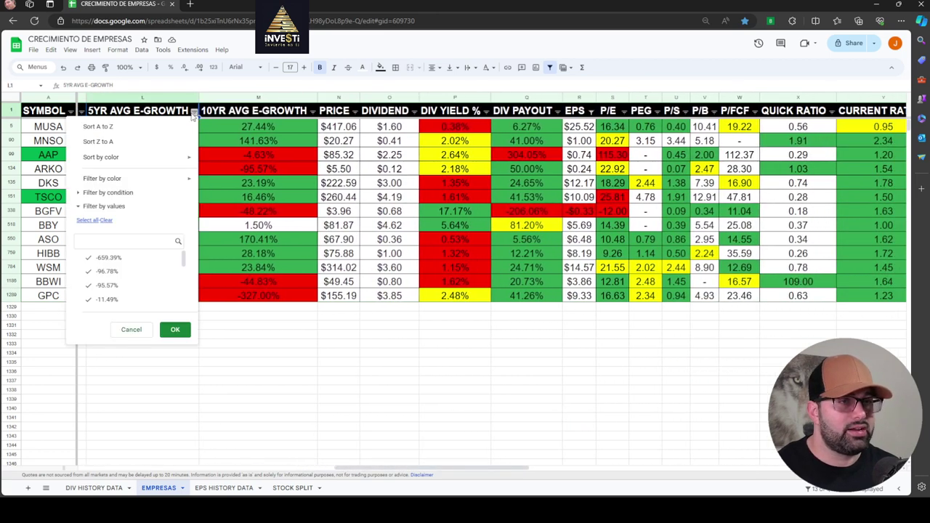
click(167, 126)
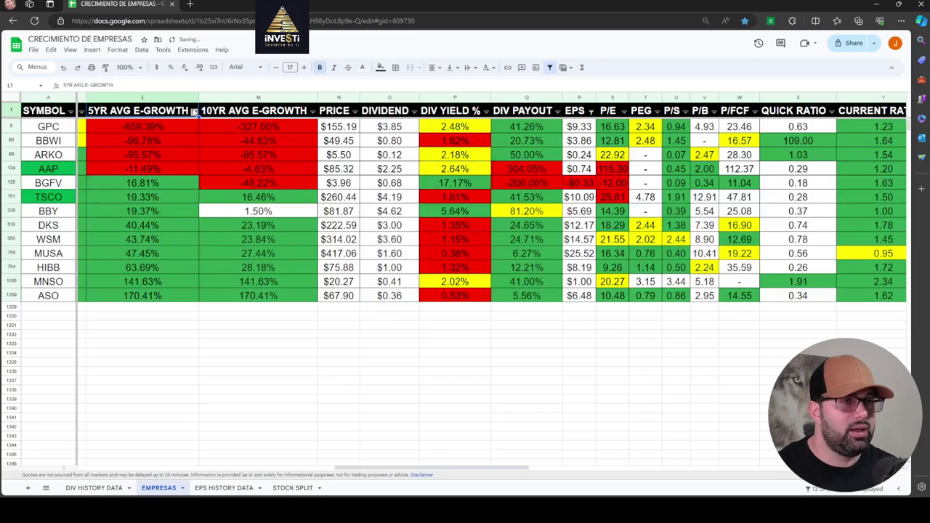
click(195, 112)
click(168, 141)
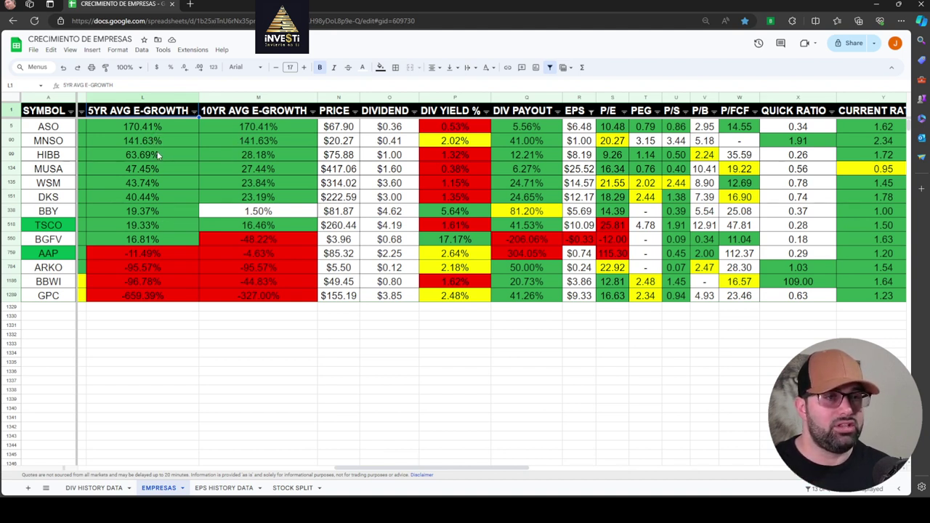
click(312, 112)
click(280, 142)
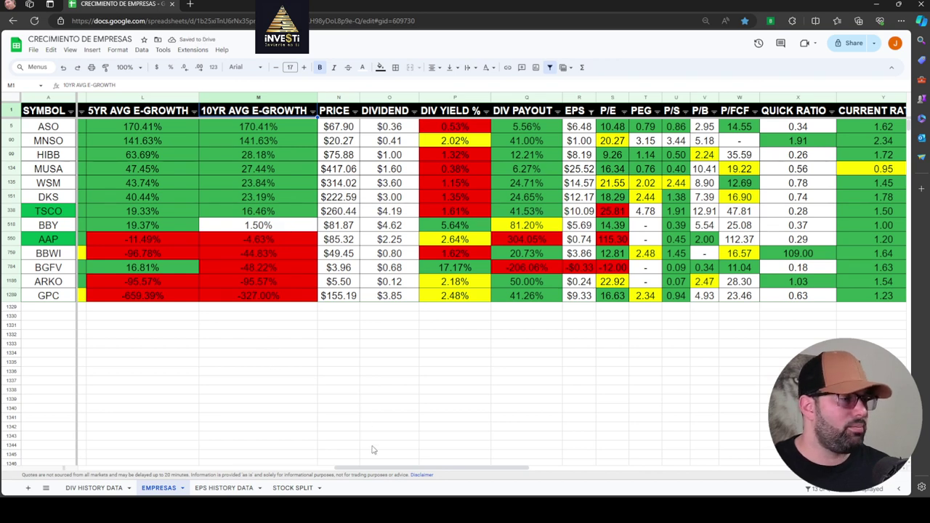
Sort the companies from highest to lowest by DIV YIELD %, followed by DIV PAYOUT
drag(379, 469, 434, 466)
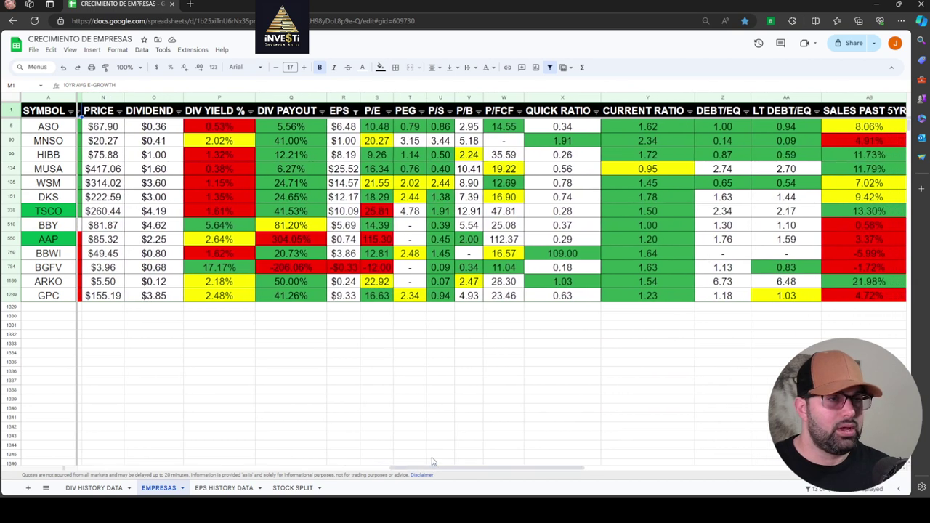
click(250, 112)
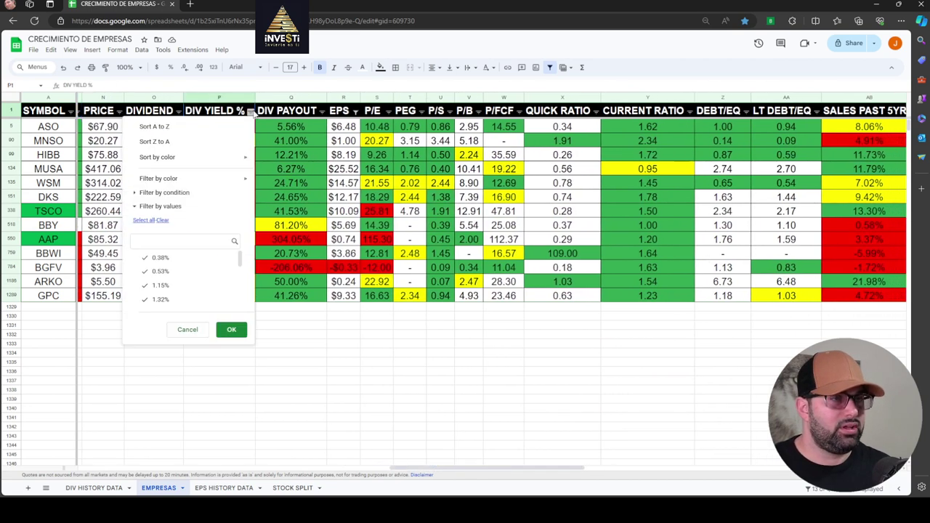
click(228, 143)
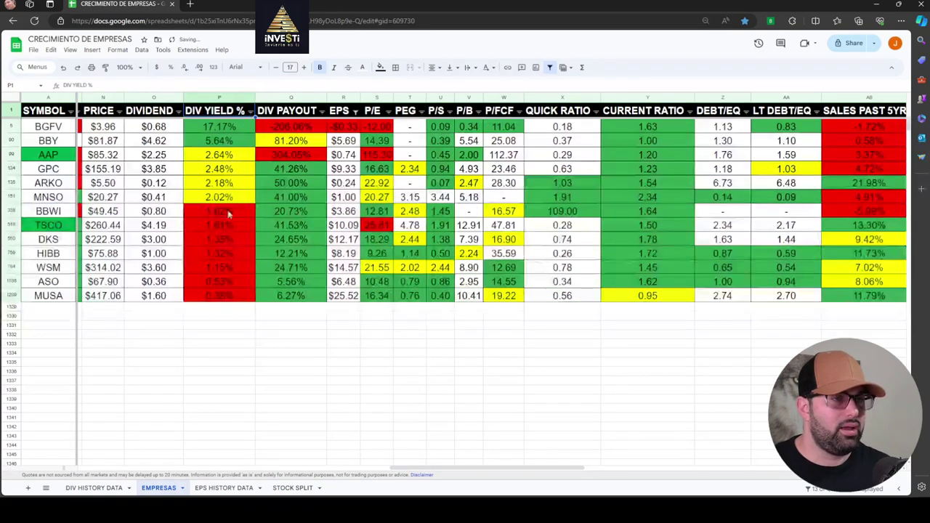
click(314, 365)
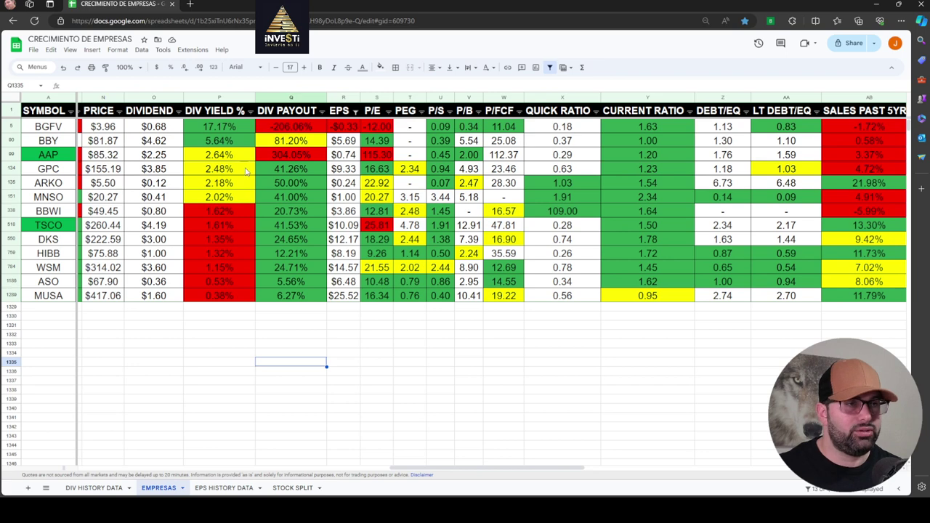
click(321, 114)
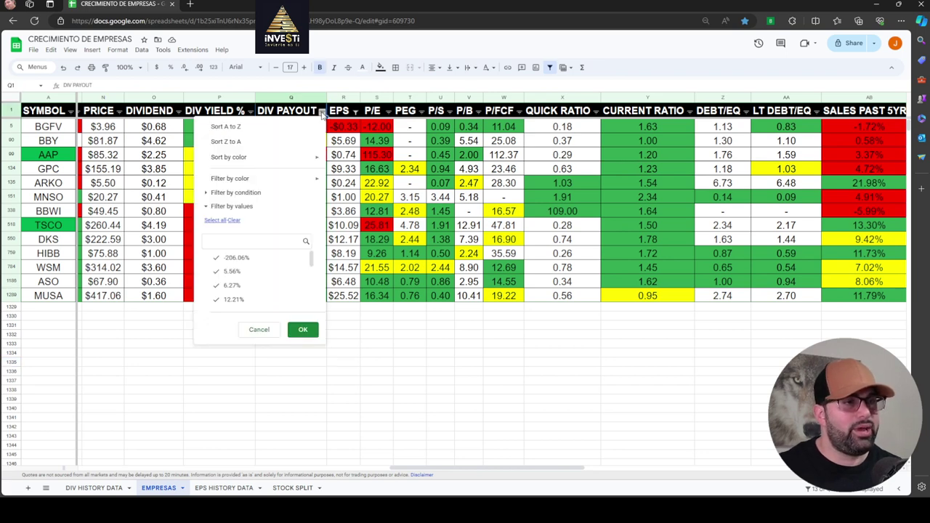
click(279, 143)
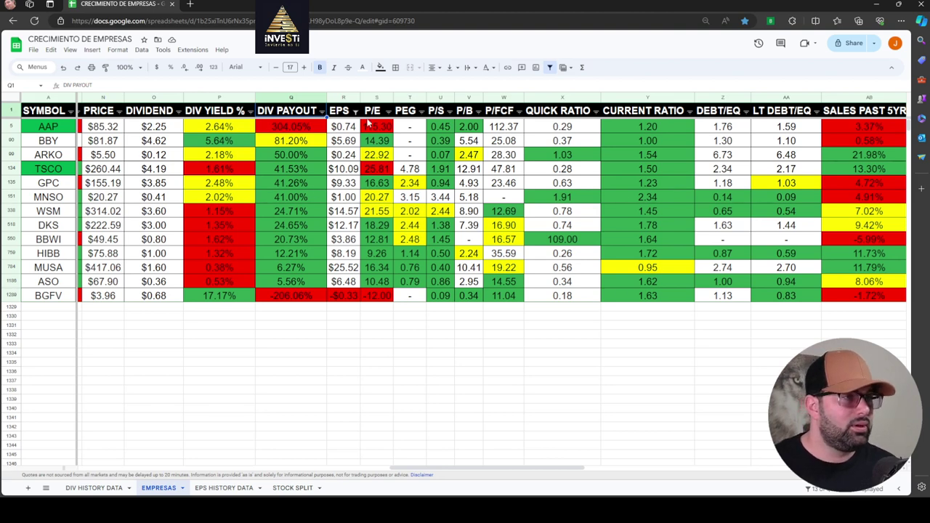
Sort the companies by P/E in descending order and review their price, dividend and EPS figures
drag(427, 472, 494, 470)
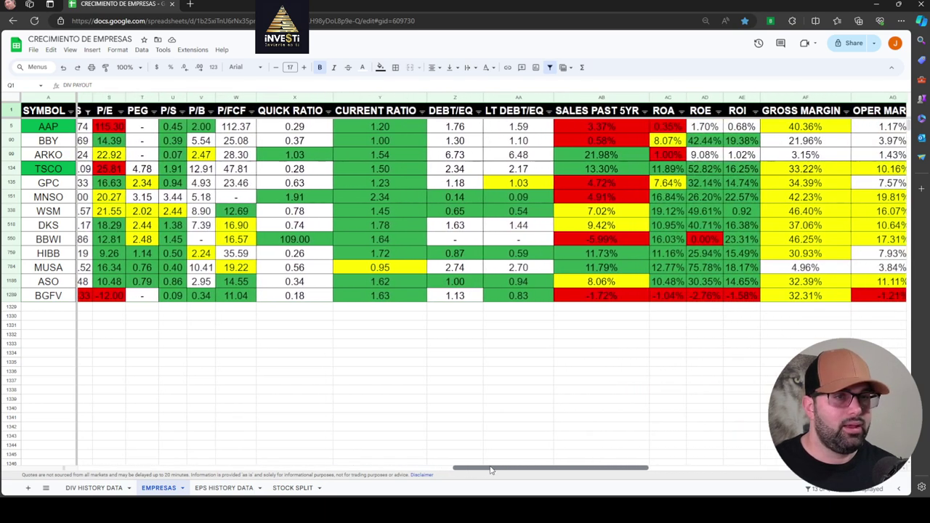
click(114, 110)
click(138, 143)
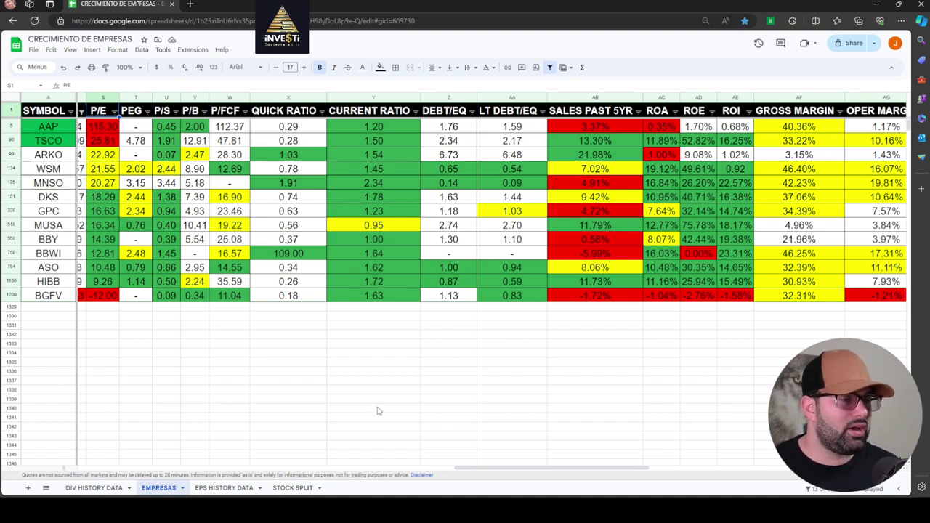
drag(468, 473, 404, 475)
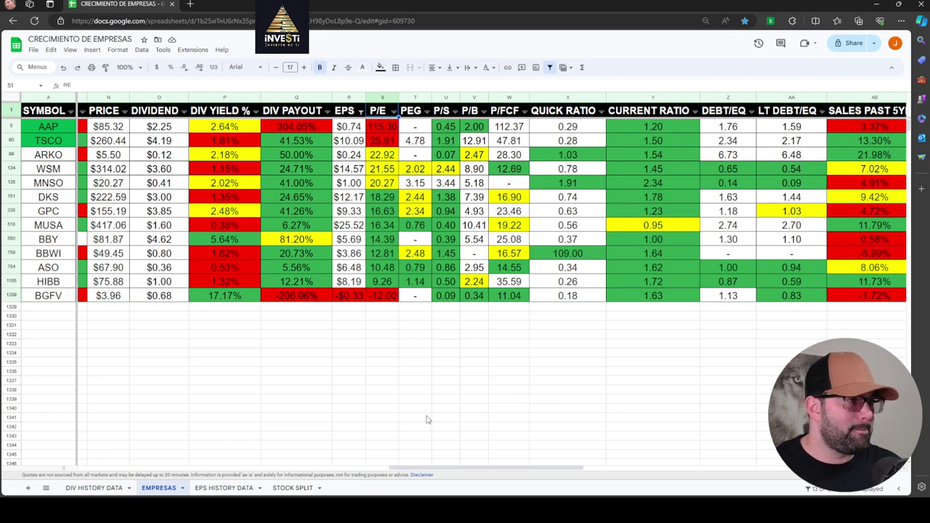
Sort the companies from lowest to highest by PEG, followed by P/S
drag(405, 471, 468, 461)
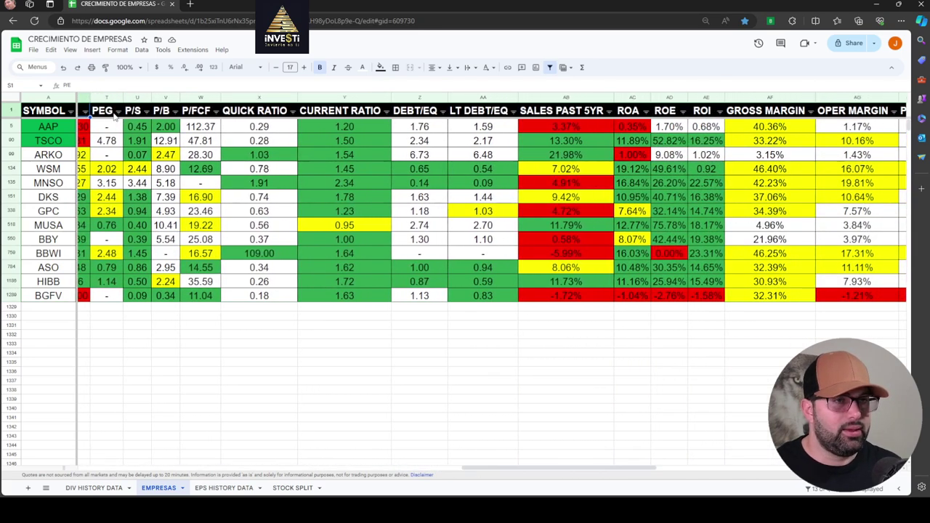
click(119, 111)
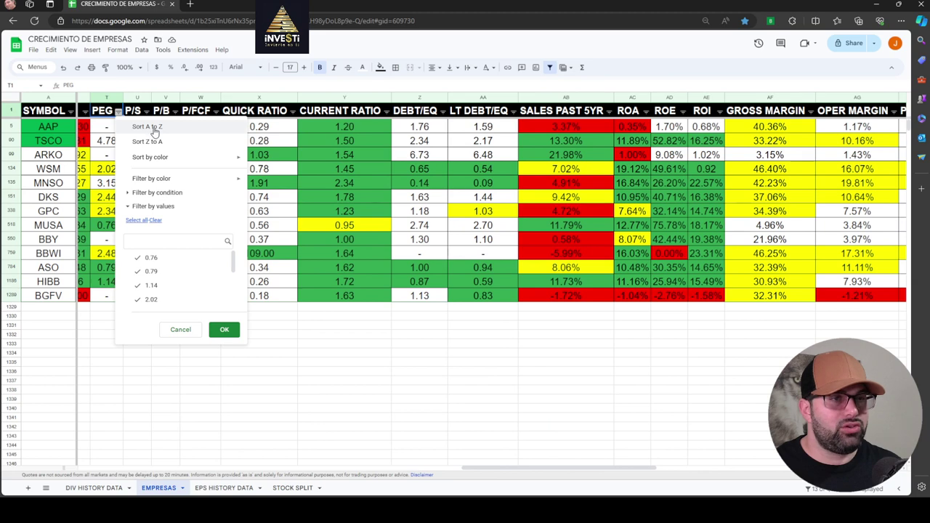
click(153, 127)
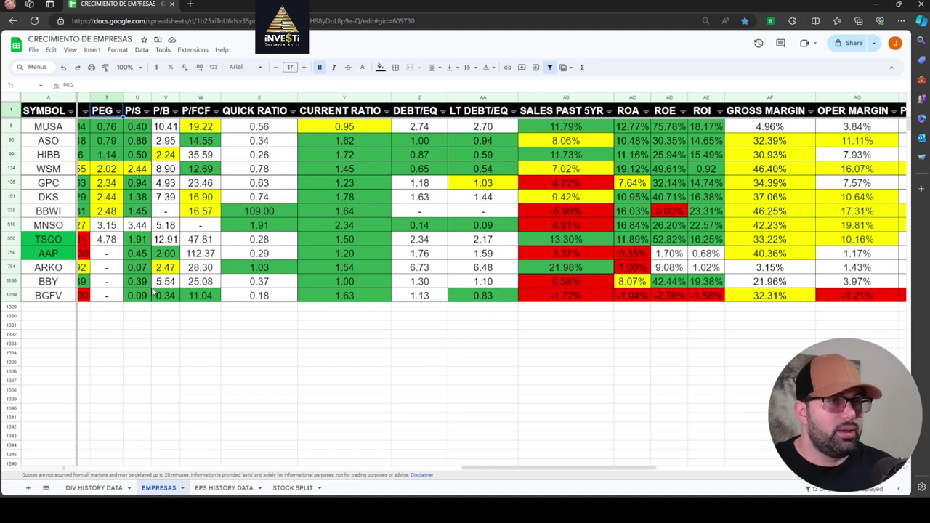
click(146, 111)
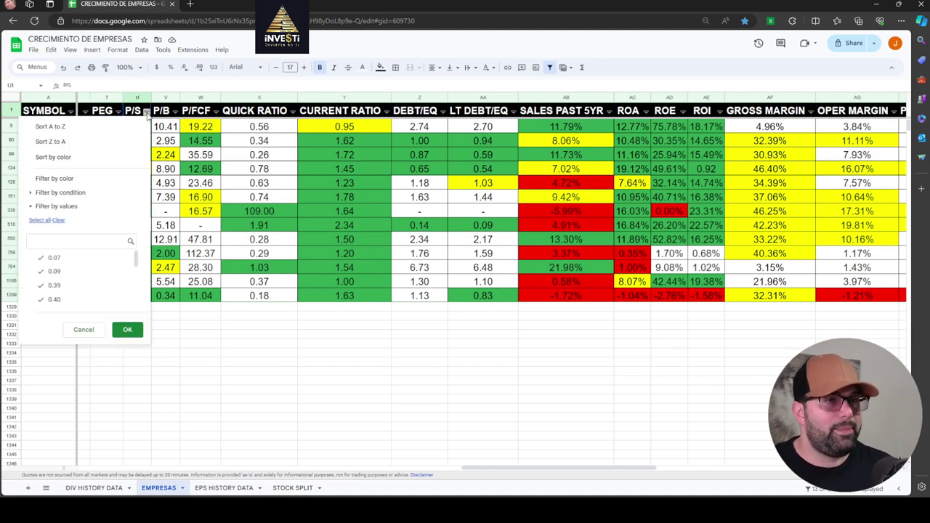
click(29, 128)
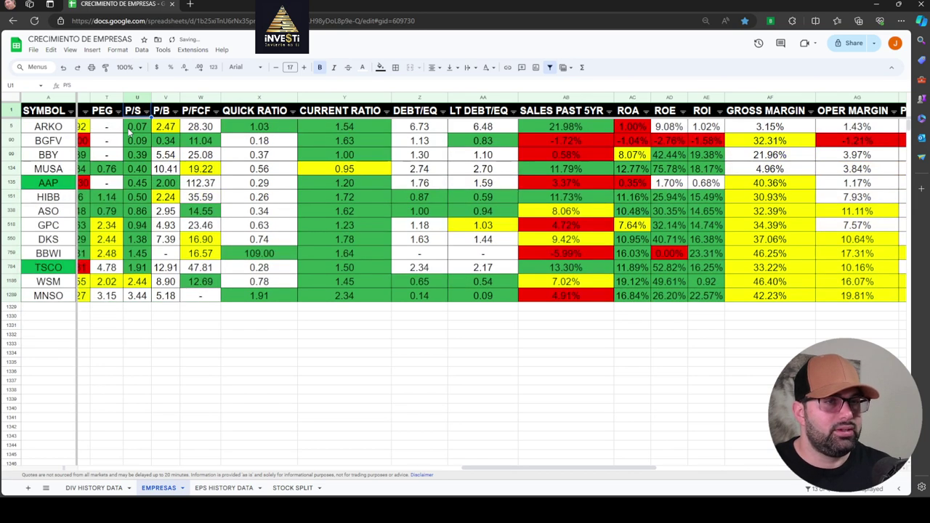
click(189, 347)
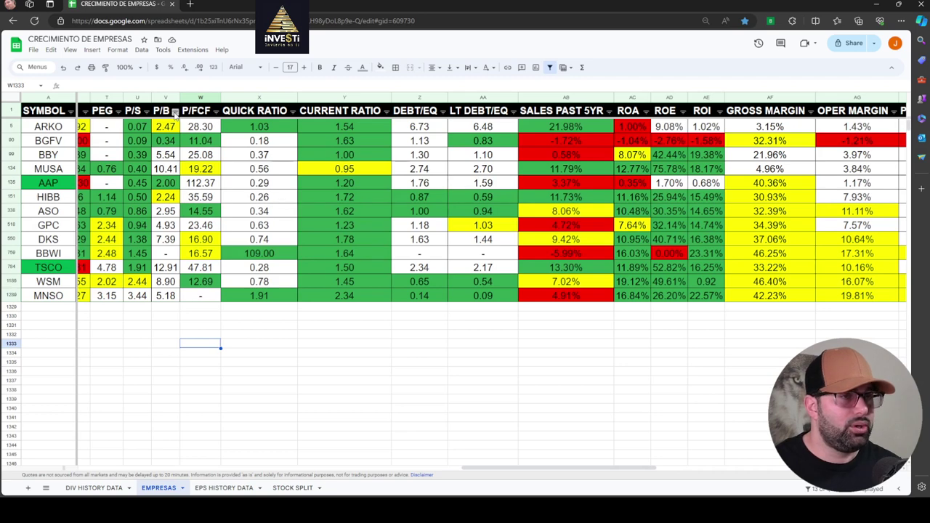
Sort the companies from lowest to highest by P/B, followed by P/FCF
click(175, 113)
click(168, 128)
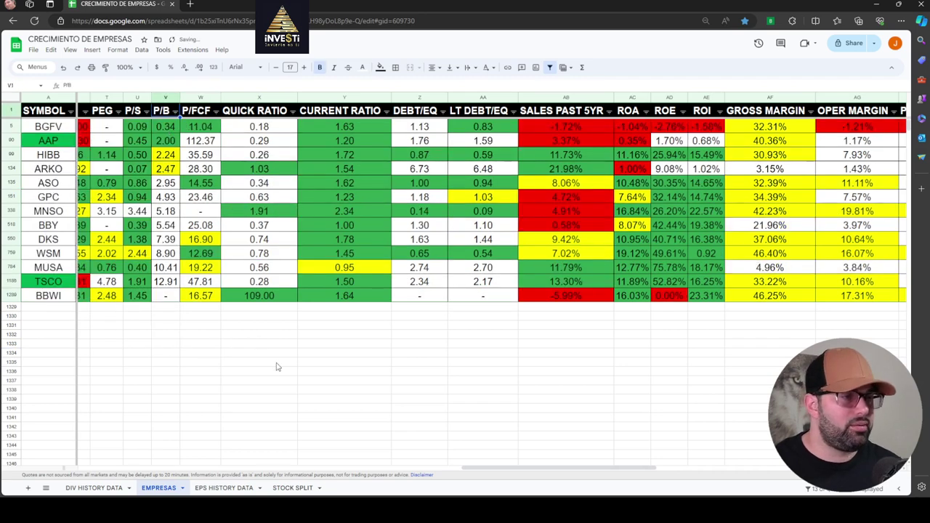
drag(484, 469, 500, 471)
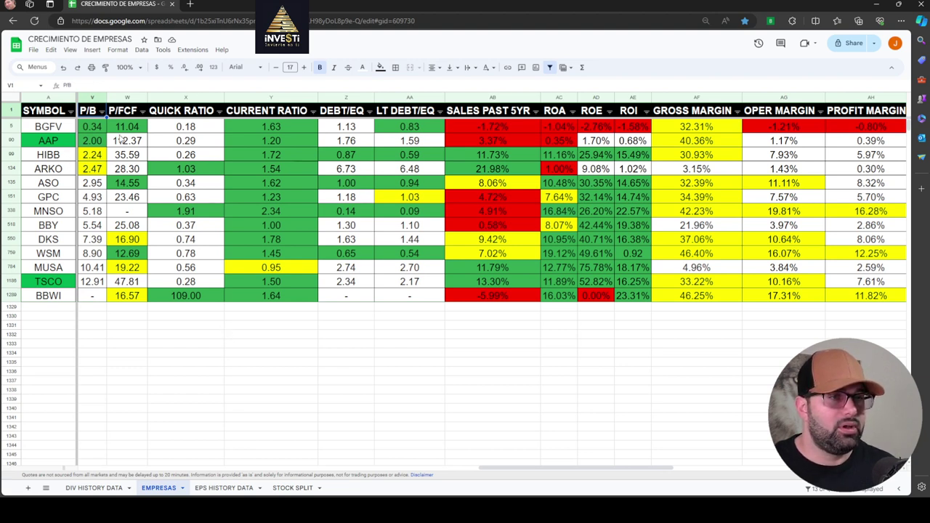
click(144, 111)
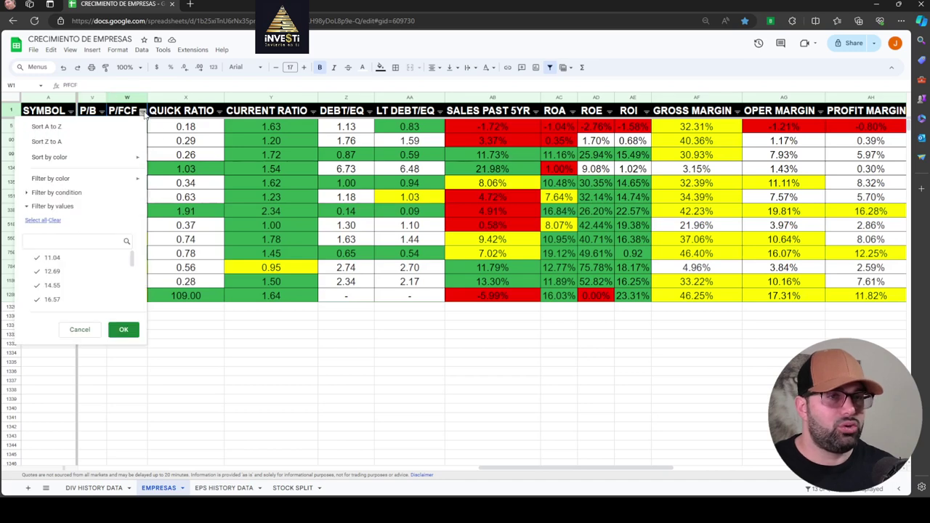
click(46, 127)
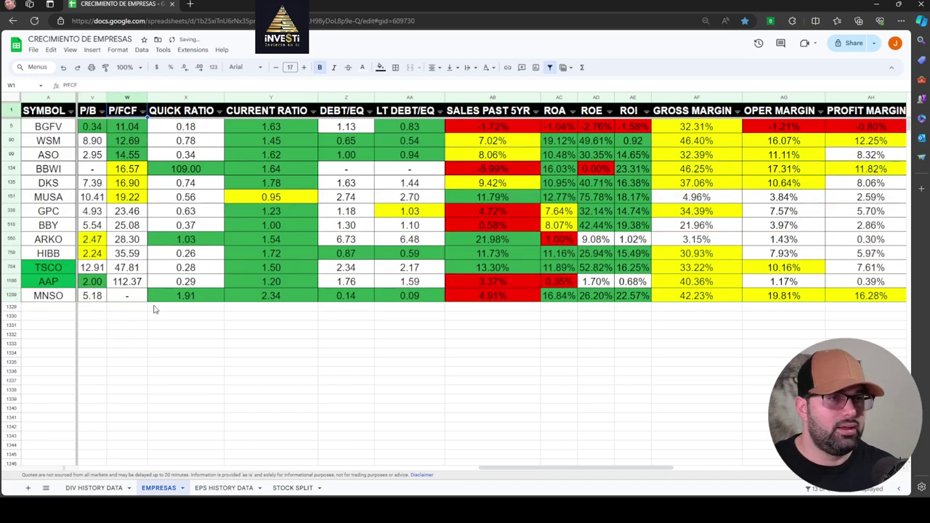
click(175, 352)
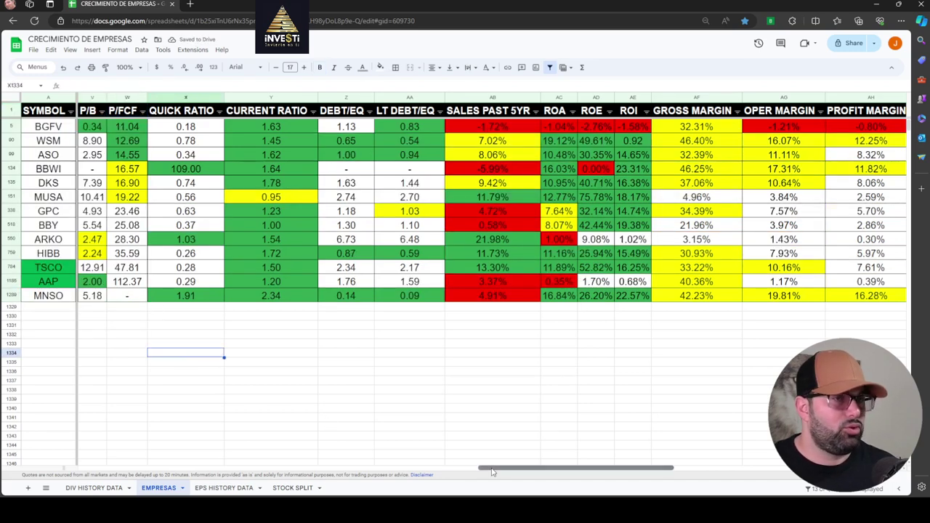
Sort the companies by QUICK RATIO in descending order
drag(491, 469, 500, 471)
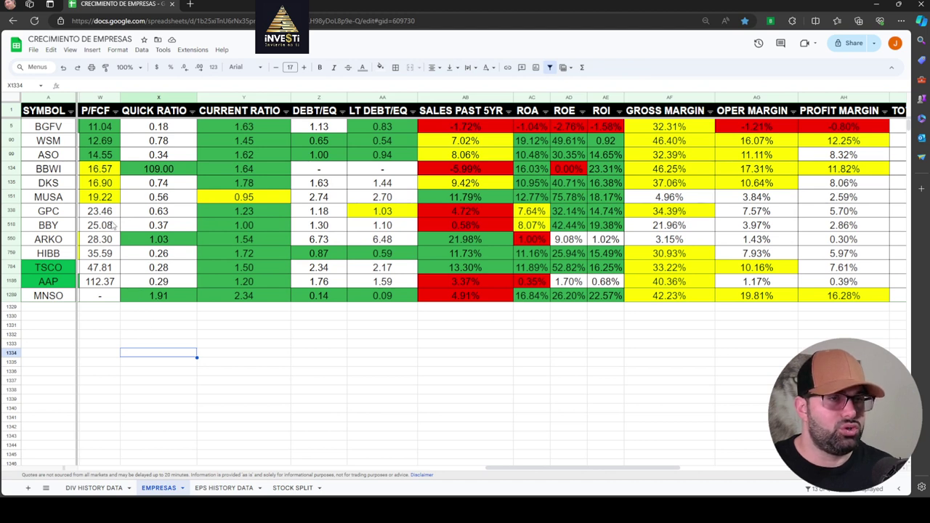
click(192, 112)
click(96, 126)
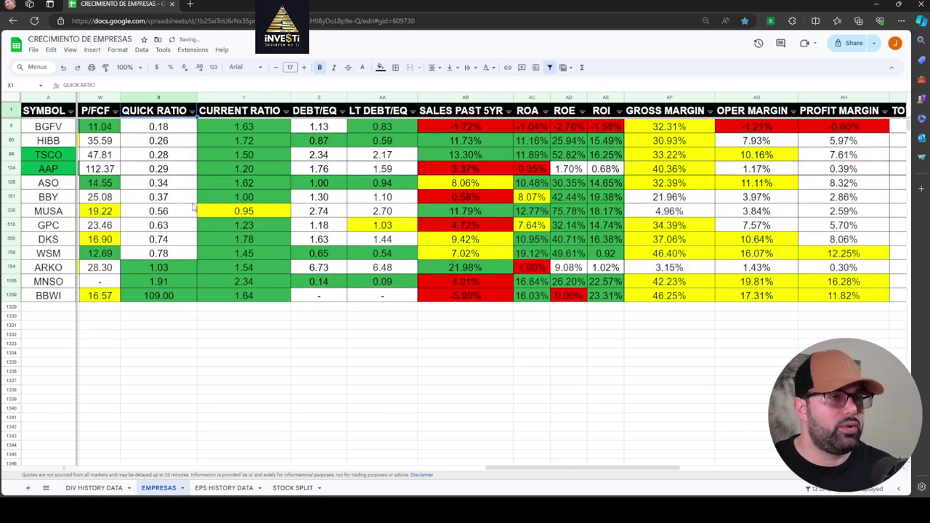
click(192, 110)
click(94, 141)
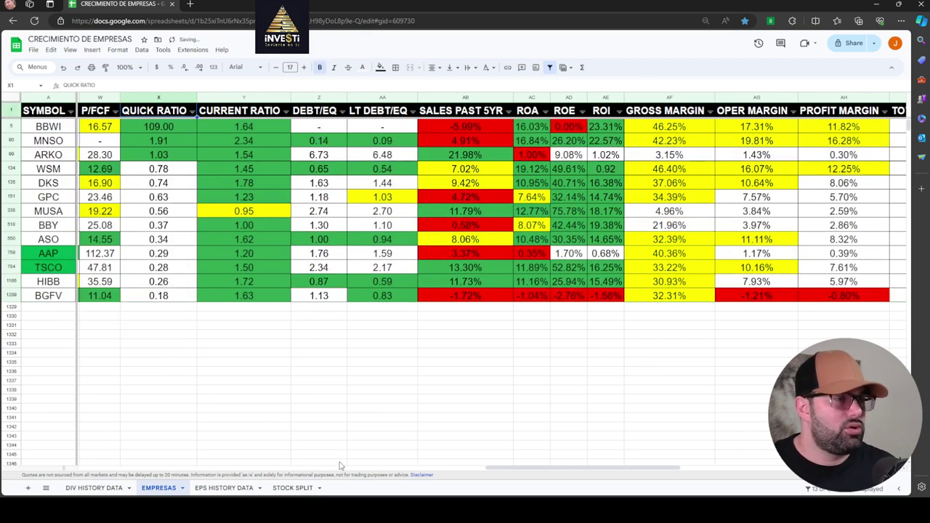
Open finviz.com in a new browser tab and look up the BBWI quote to check its fundamentals table
drag(496, 471, 505, 471)
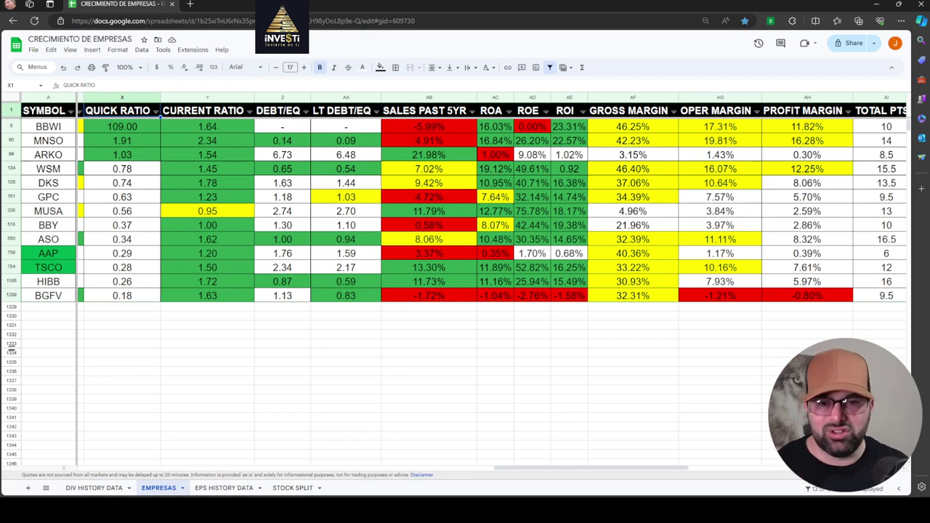
key(ctrl+t)
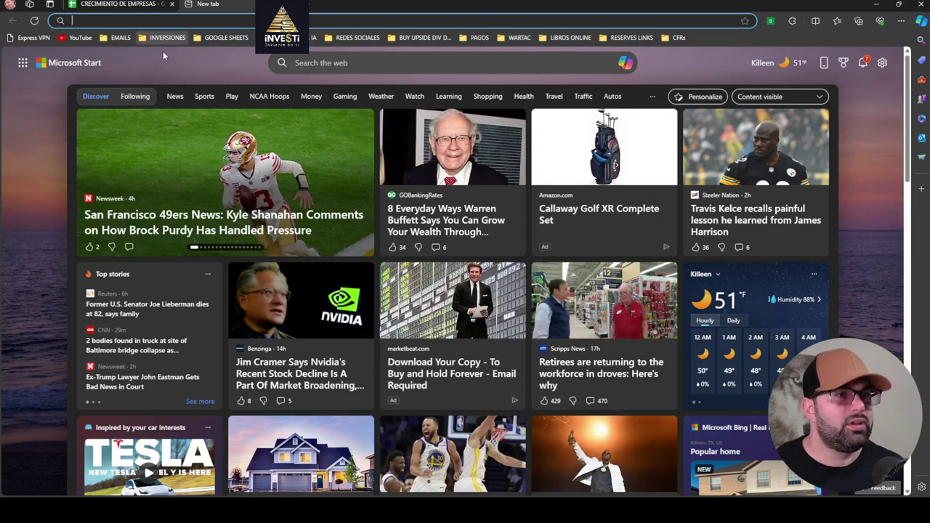
text(finviz.com)
key(Return)
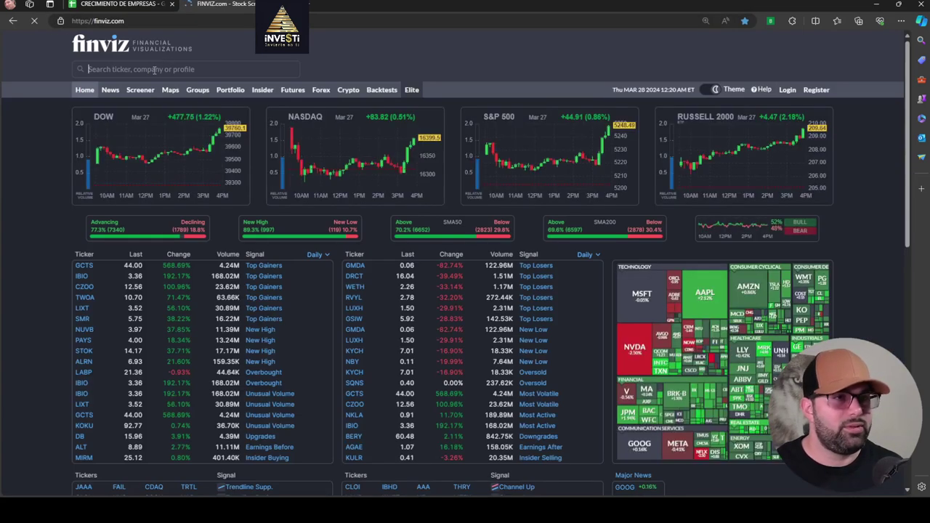
text(BB)
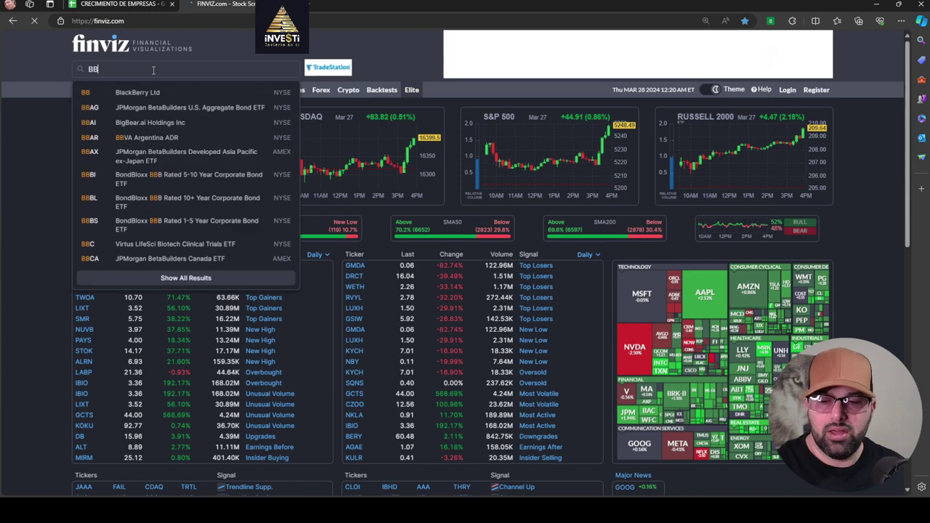
text(WI)
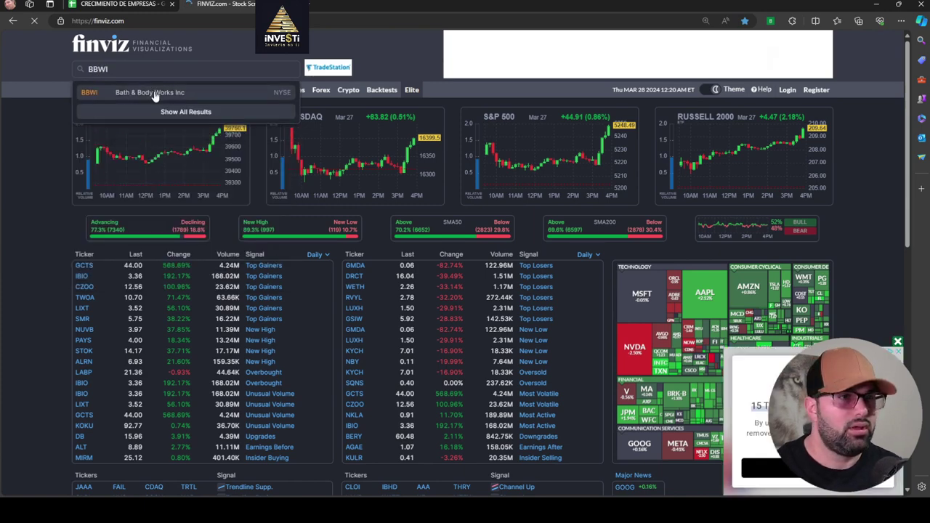
click(156, 92)
scroll(60, 259, down, 4)
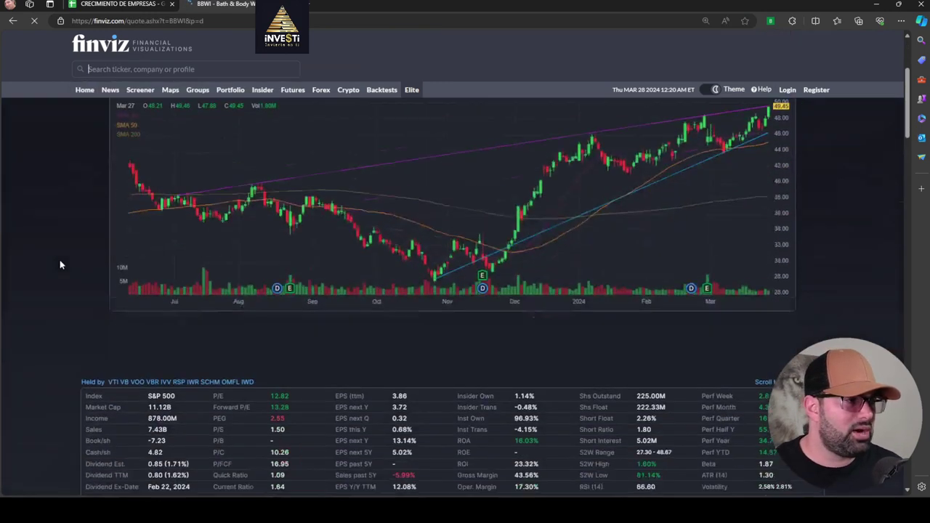
Return to the EMPRESAS sheet and correct the QUICK RATIO of BBWI to 1.09
click(120, 3)
click(123, 130)
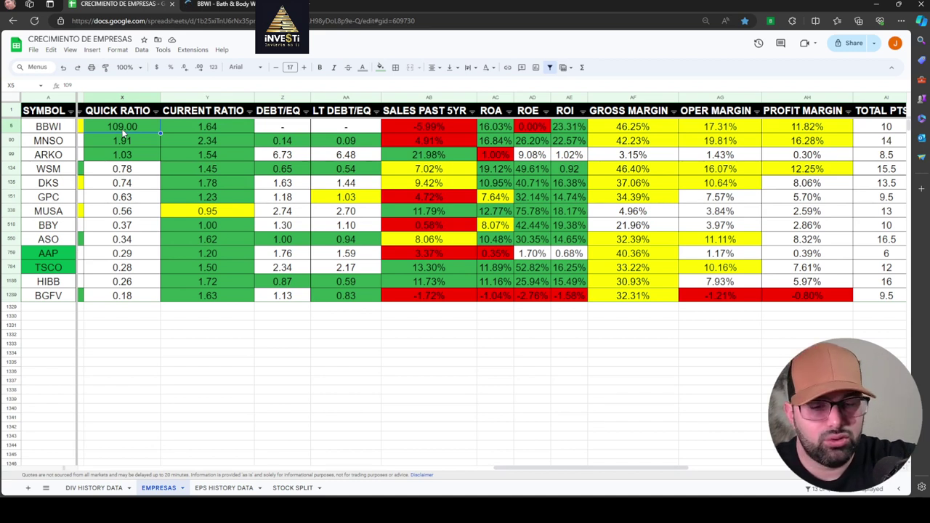
text(1)
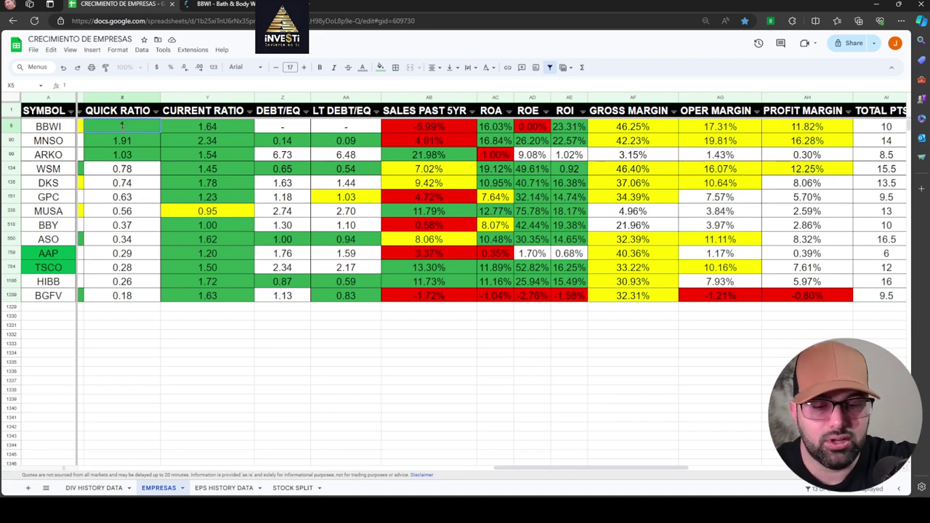
text(.09)
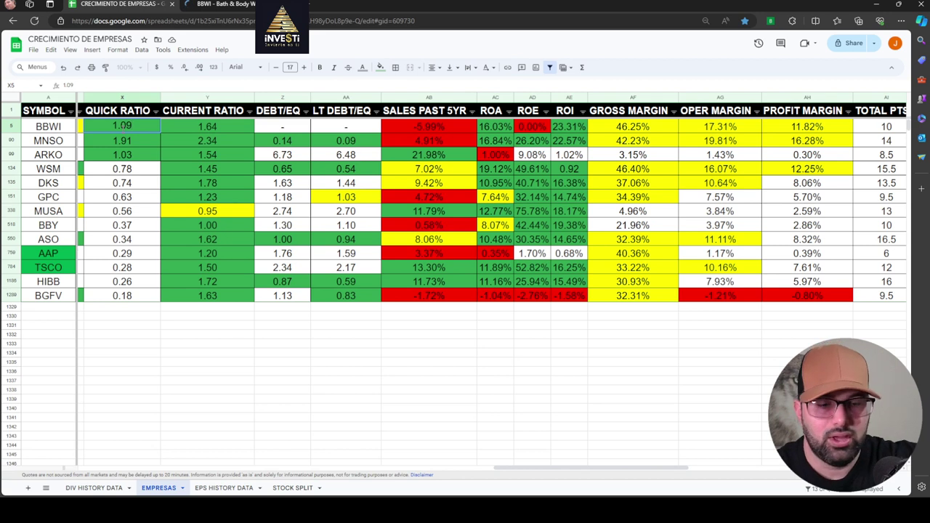
key(Return)
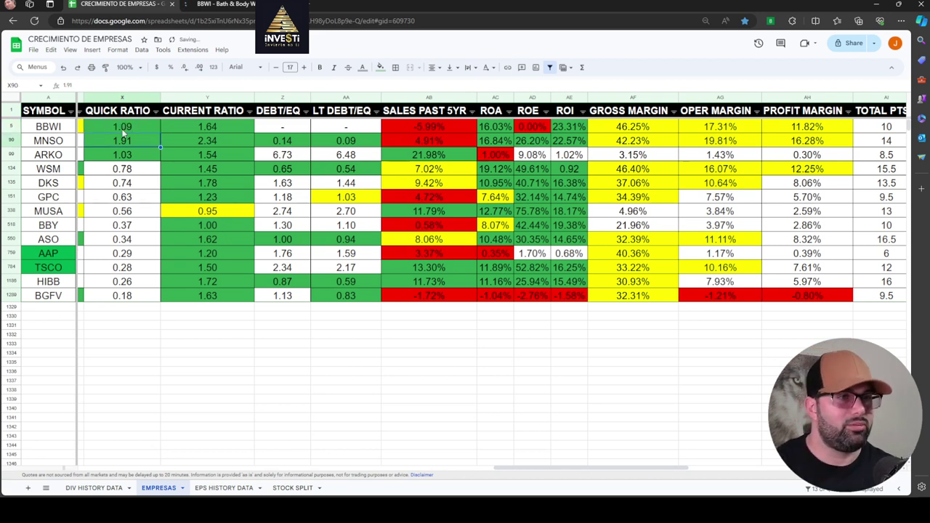
click(188, 383)
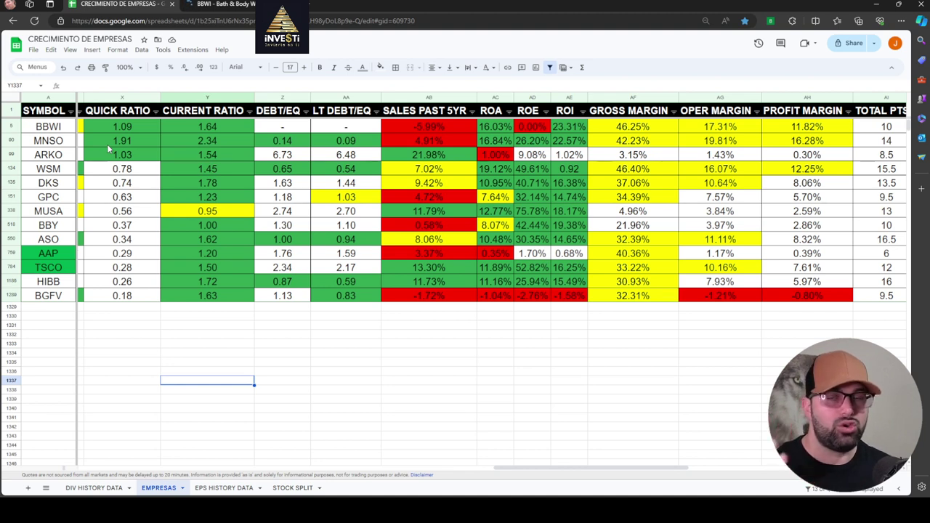
Sort the companies from highest to lowest by CURRENT RATIO, followed by QUICK RATIO
click(249, 111)
click(204, 141)
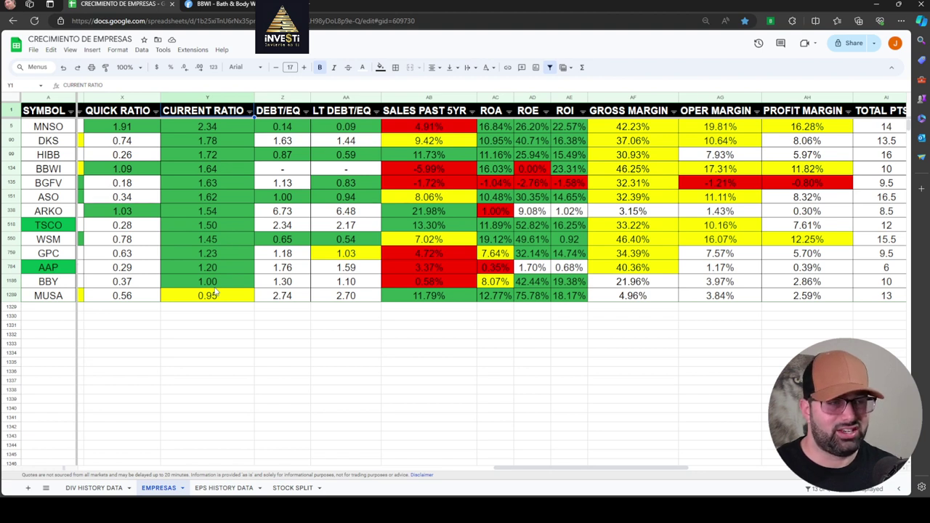
click(156, 112)
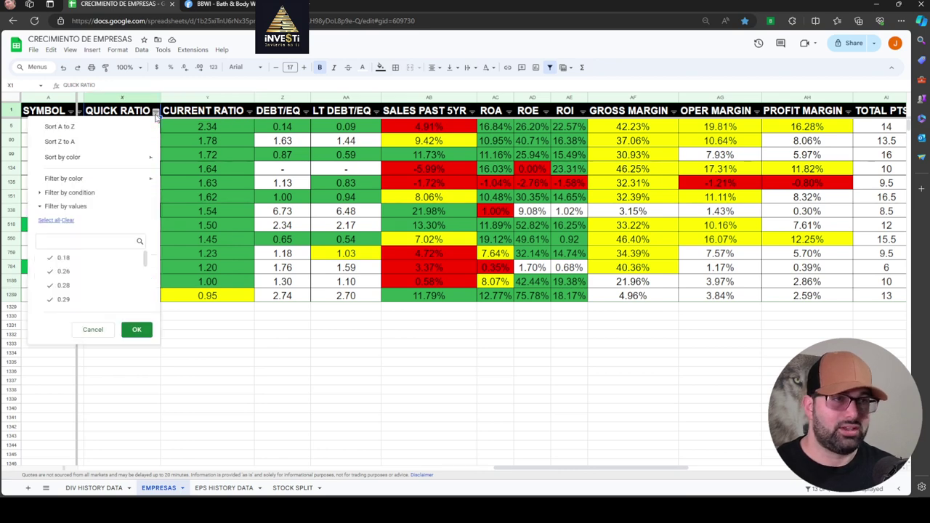
click(128, 141)
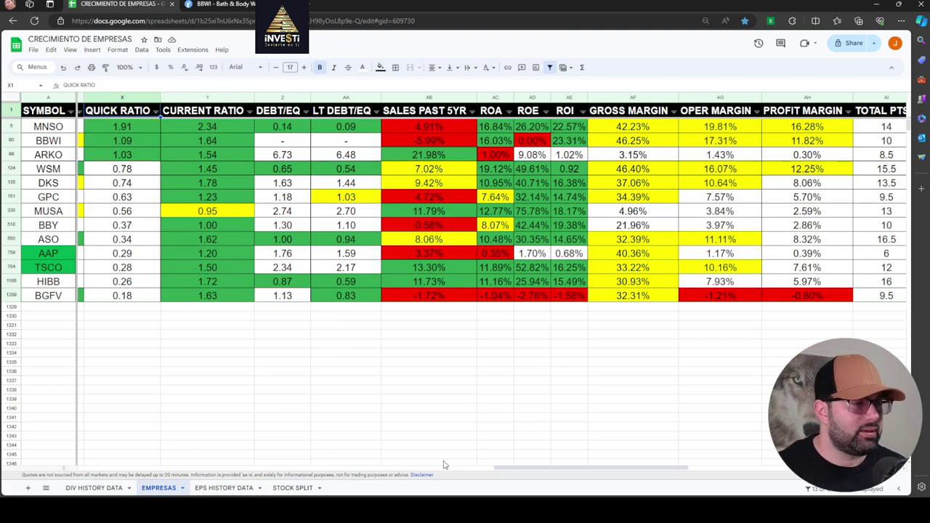
Sort the companies from lowest to highest by DEBT/EQ, followed by LT DEBT/EQ
drag(501, 473, 544, 472)
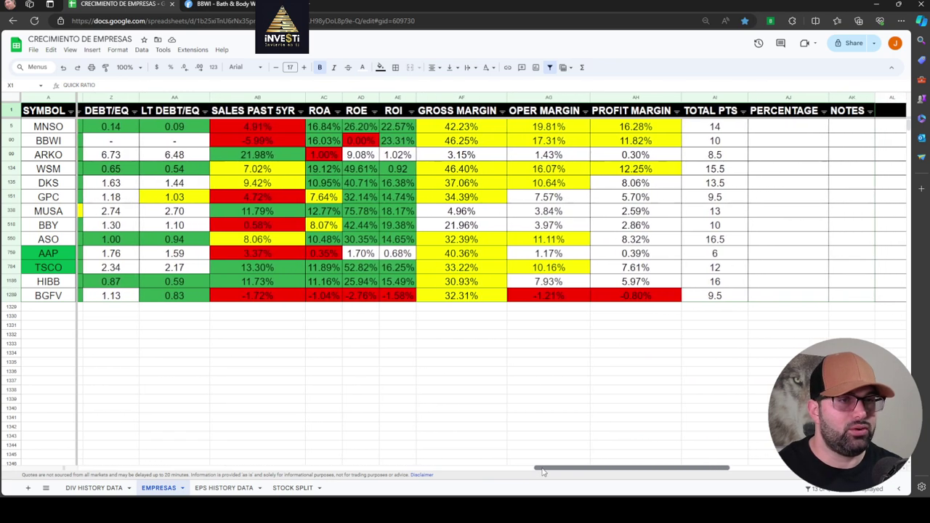
click(133, 112)
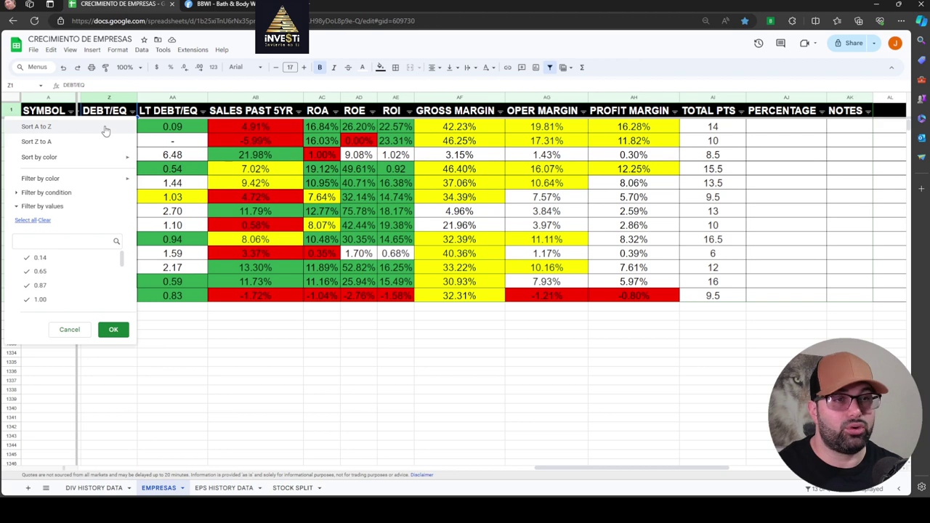
click(105, 128)
click(189, 356)
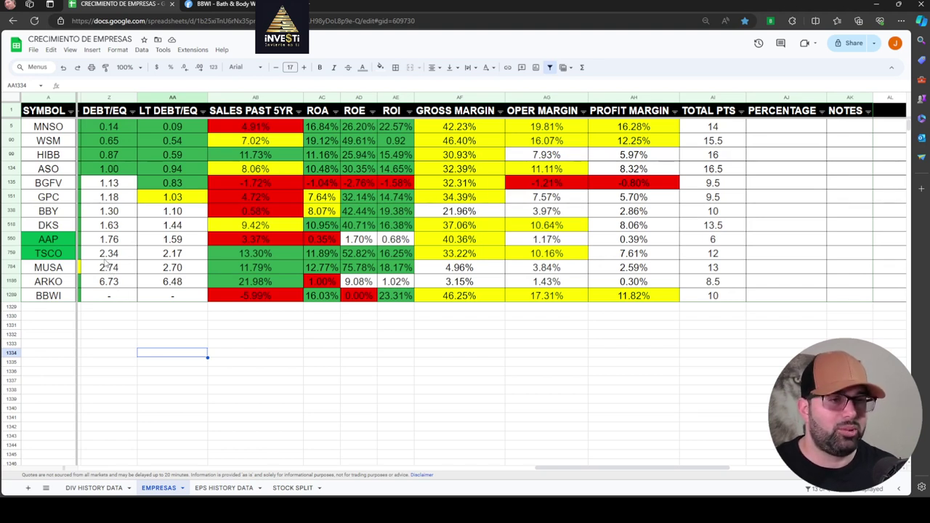
click(203, 112)
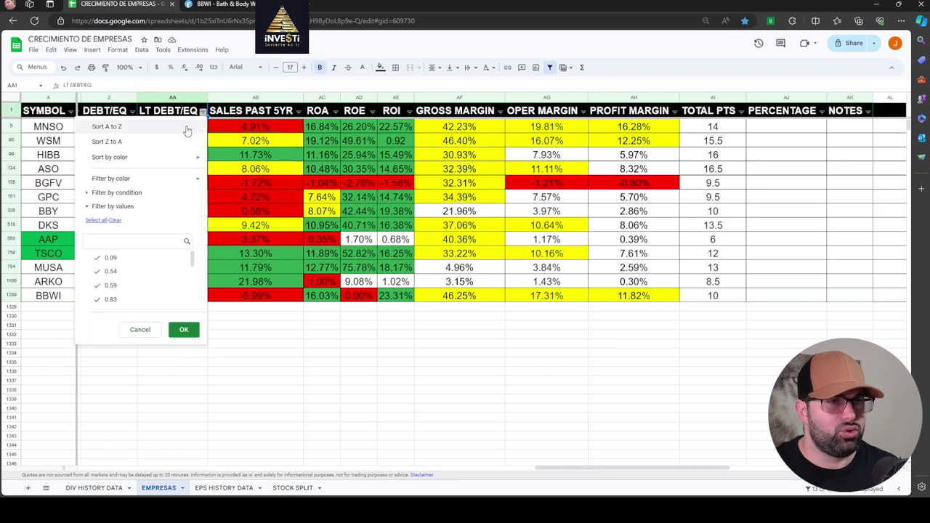
click(186, 127)
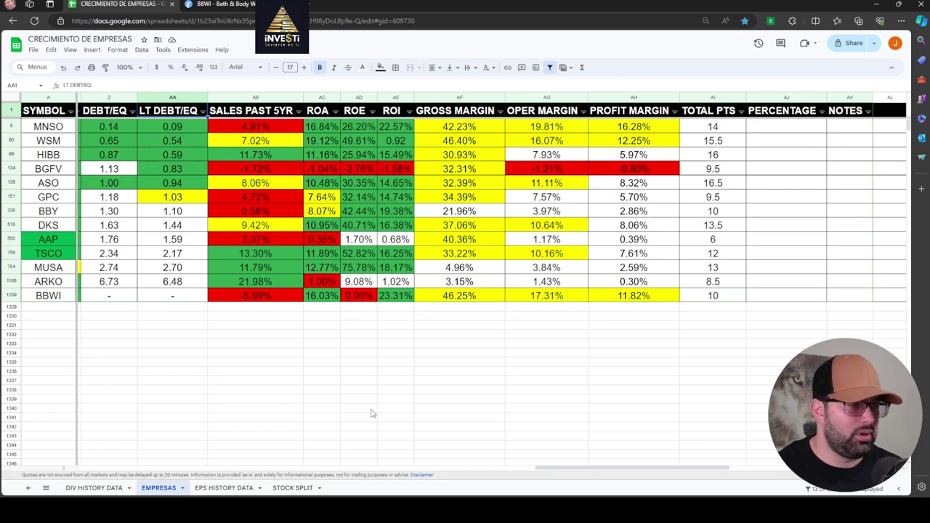
Sort the companies by SALES PAST 5YR in ascending order, followed by descending order
drag(560, 471, 590, 471)
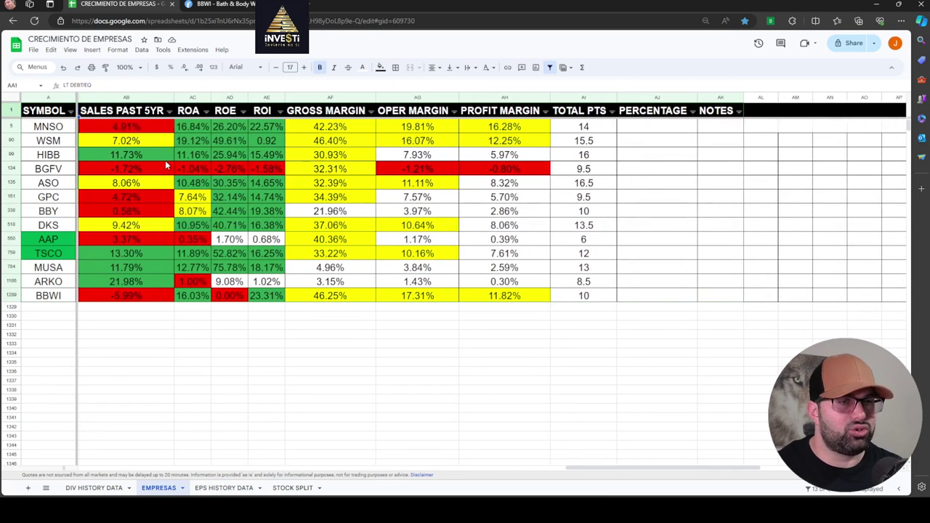
click(169, 113)
click(138, 127)
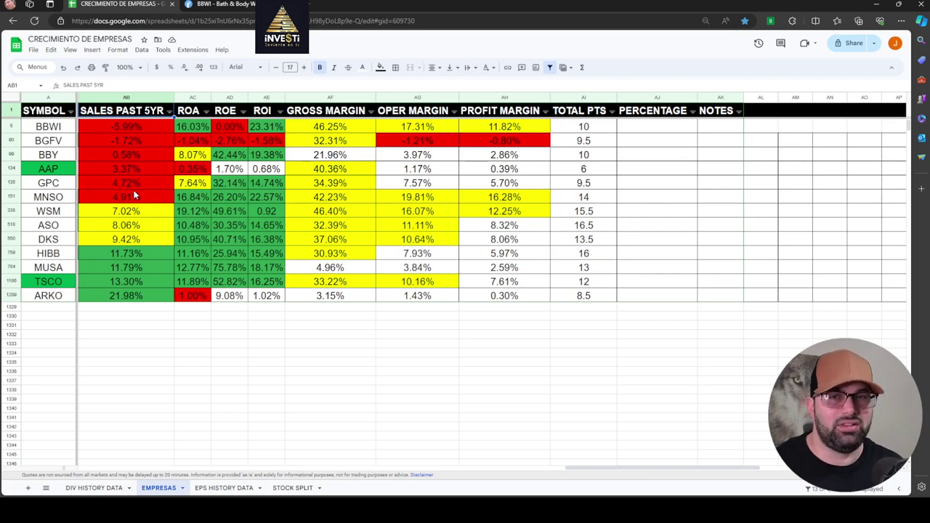
click(169, 112)
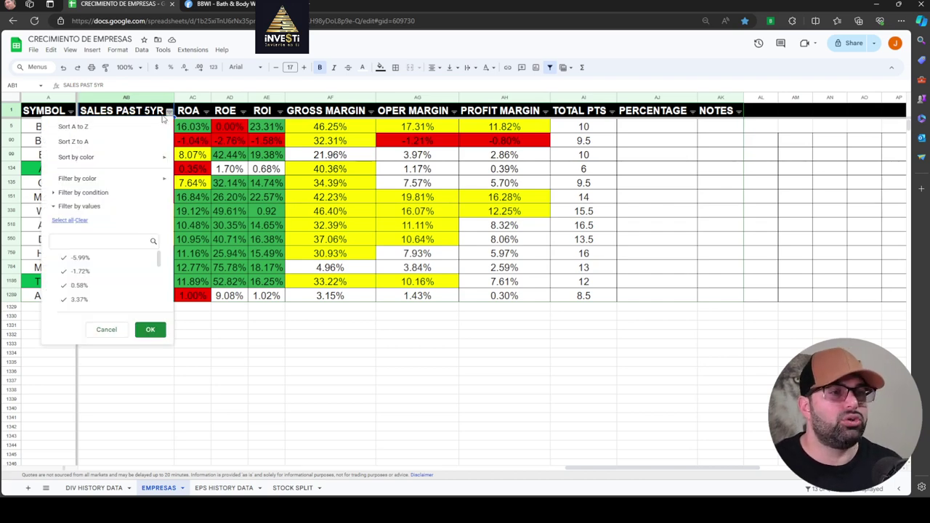
click(129, 142)
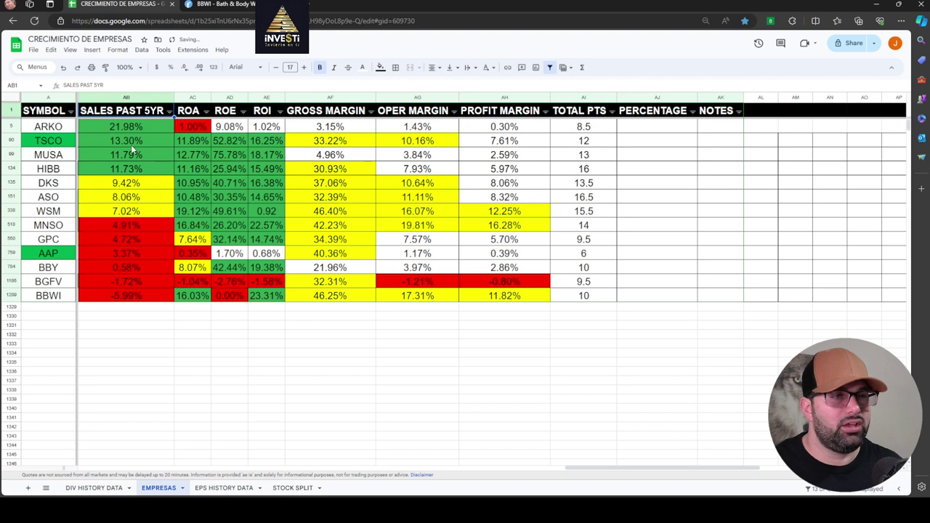
click(191, 389)
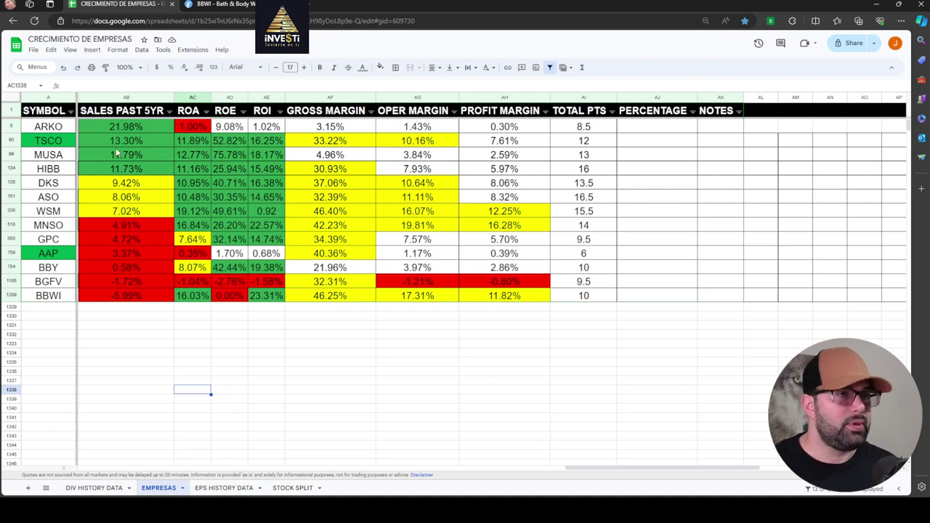
Sort the companies by ROA from lowest to highest, followed by highest to lowest
click(207, 112)
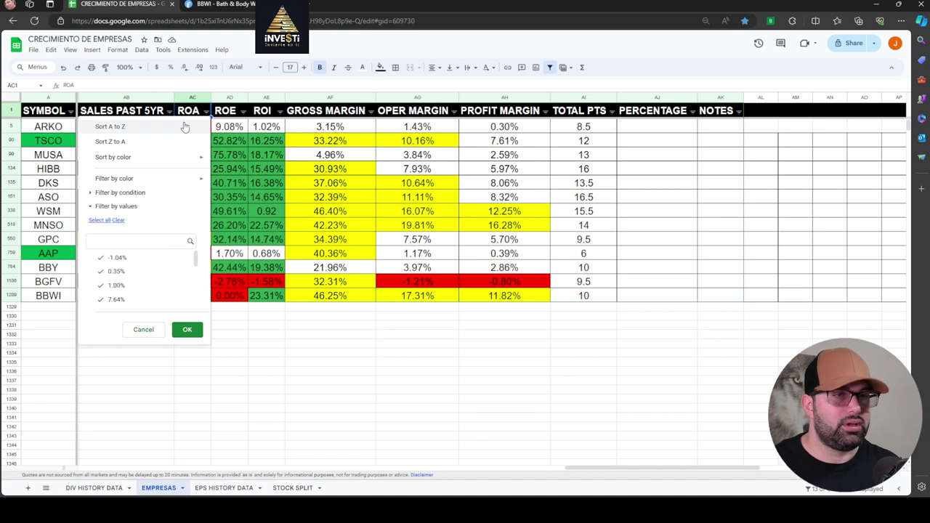
click(178, 125)
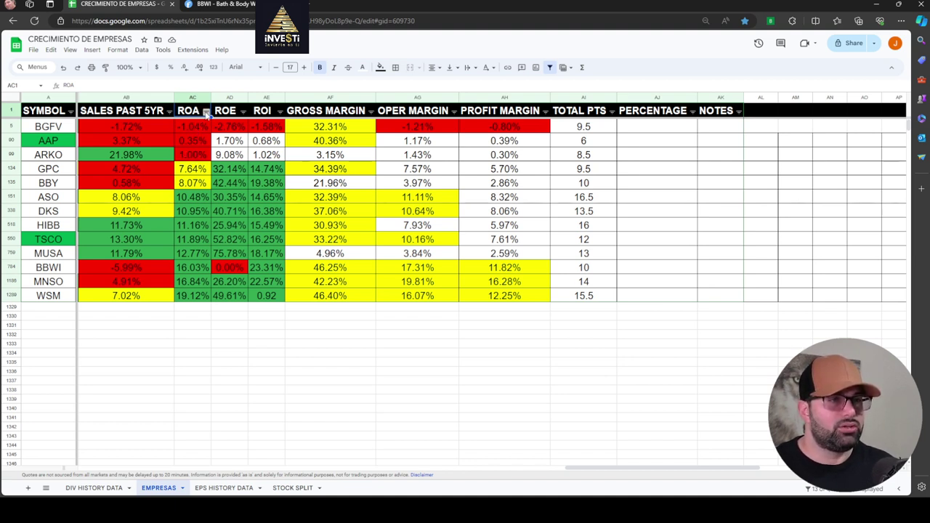
click(207, 112)
click(179, 142)
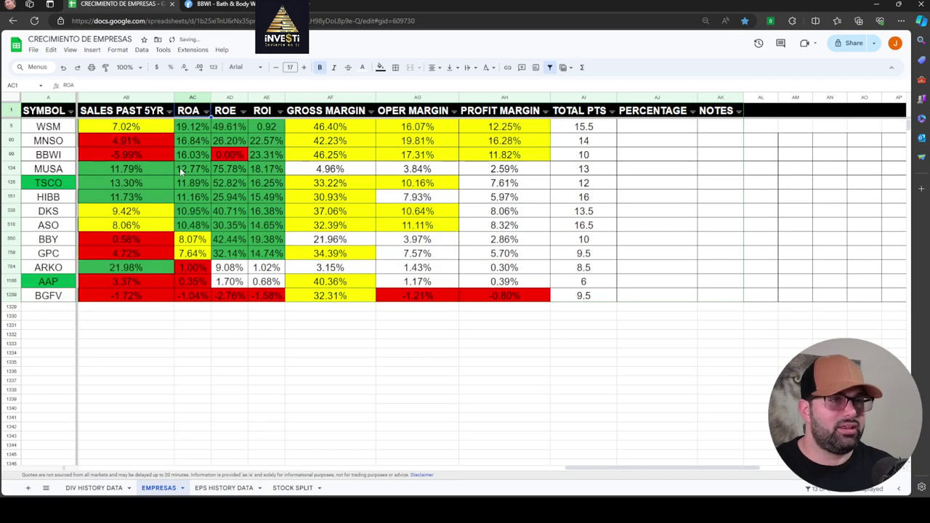
Sort the companies from highest to lowest by ROE, followed by ROI
click(570, 464)
drag(570, 470, 597, 471)
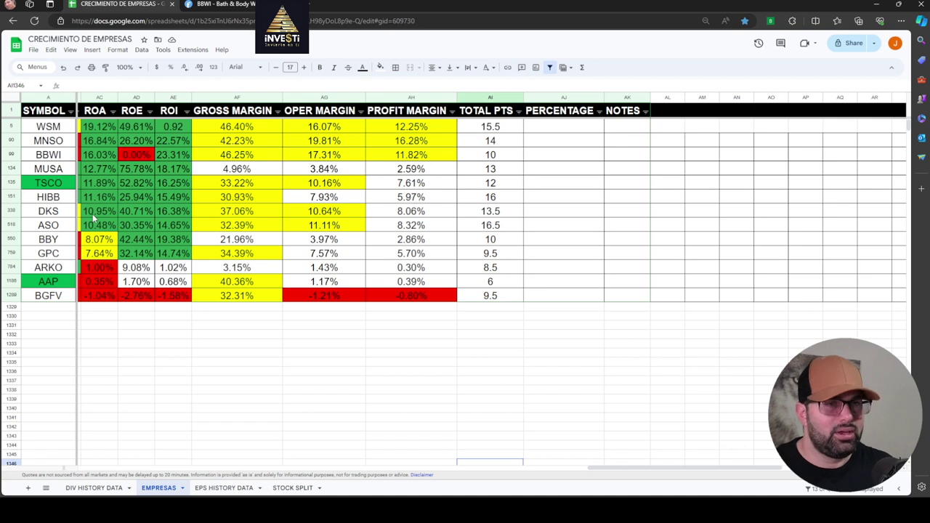
click(149, 113)
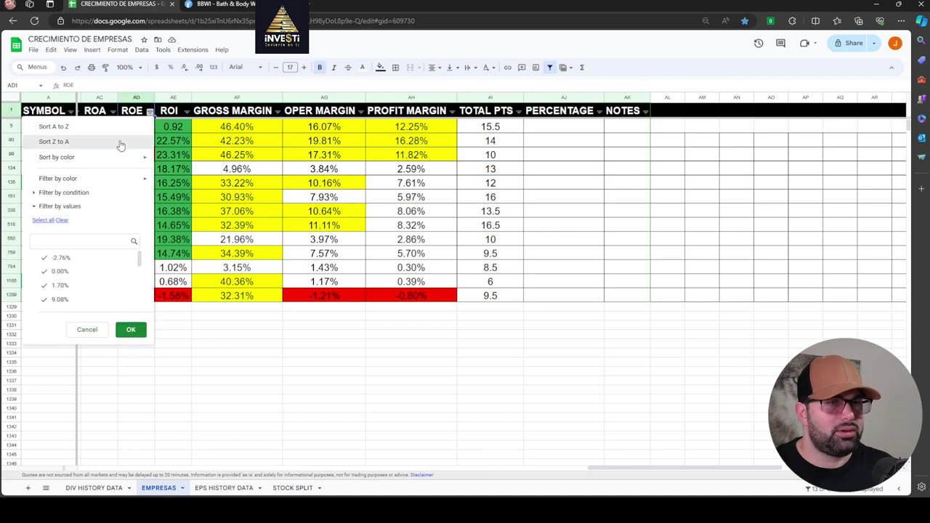
click(119, 141)
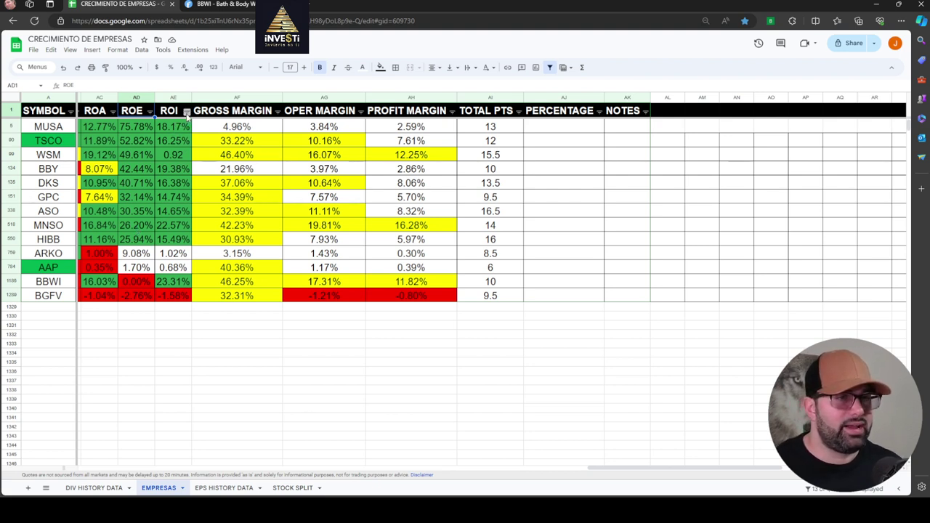
click(187, 111)
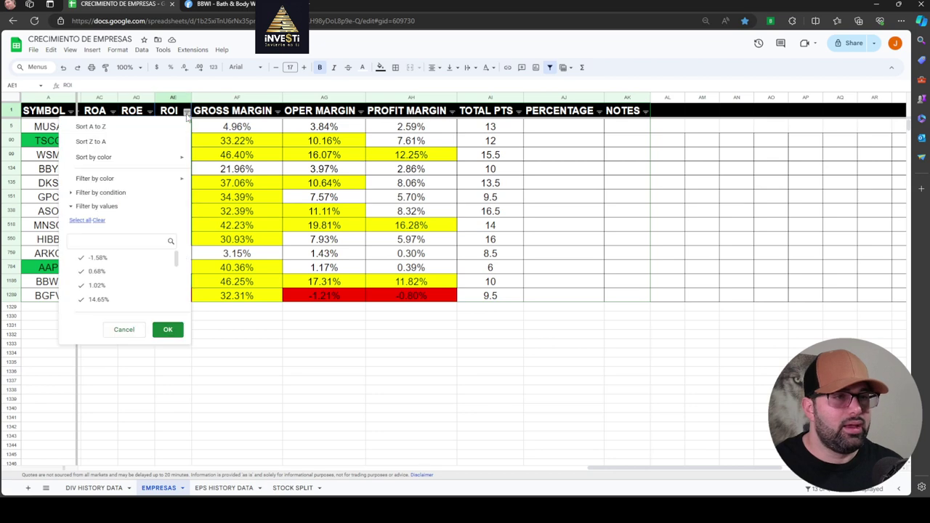
click(148, 142)
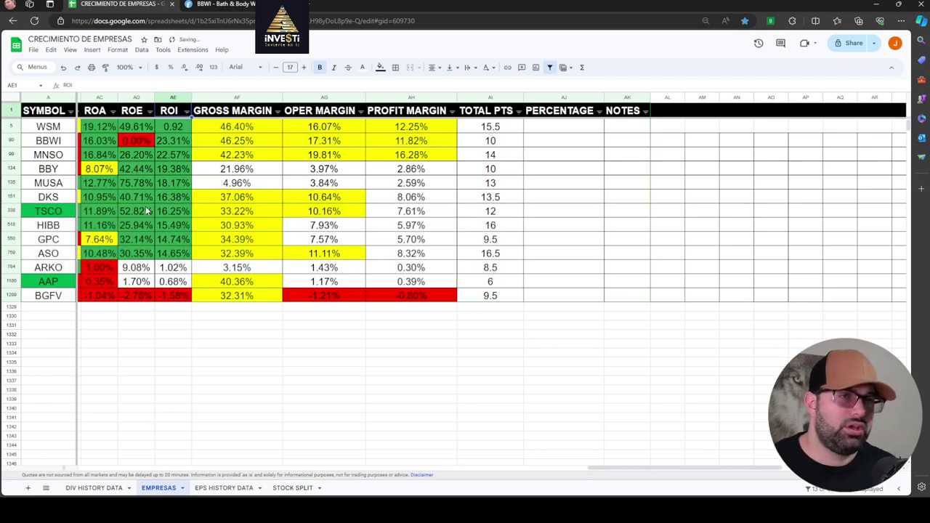
Switch back to the Finviz page and look up the WSM quote
click(226, 5)
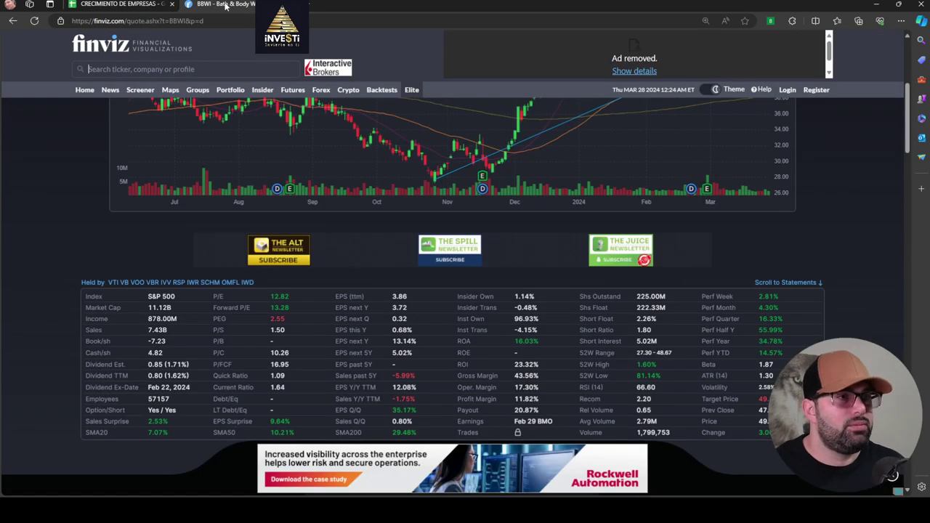
text(WSM)
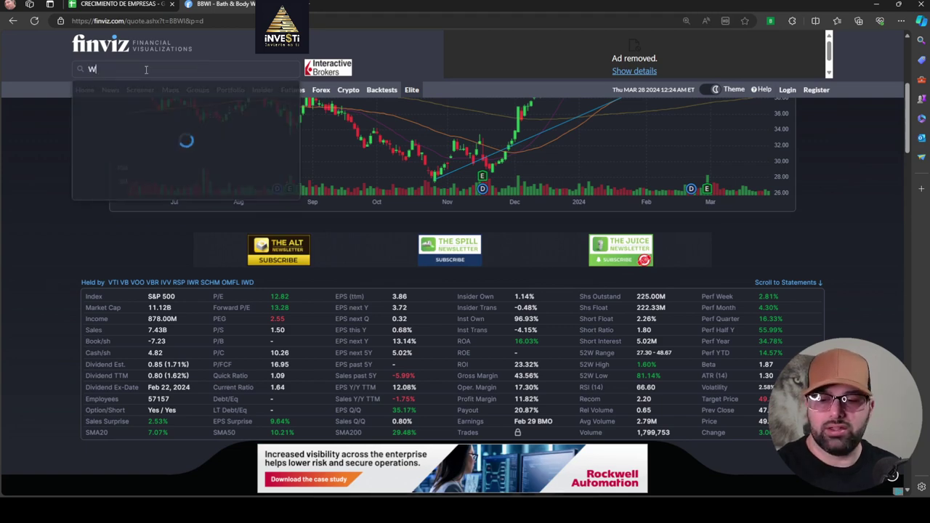
click(147, 95)
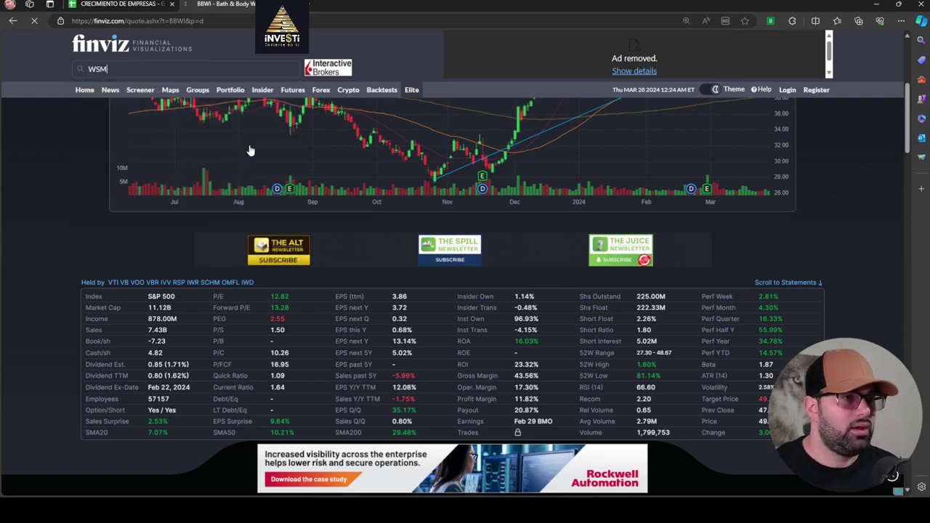
Check WSM's ROI in the Finviz statistics table and return to the EMPRESAS sheet
scroll(441, 349, down, 3)
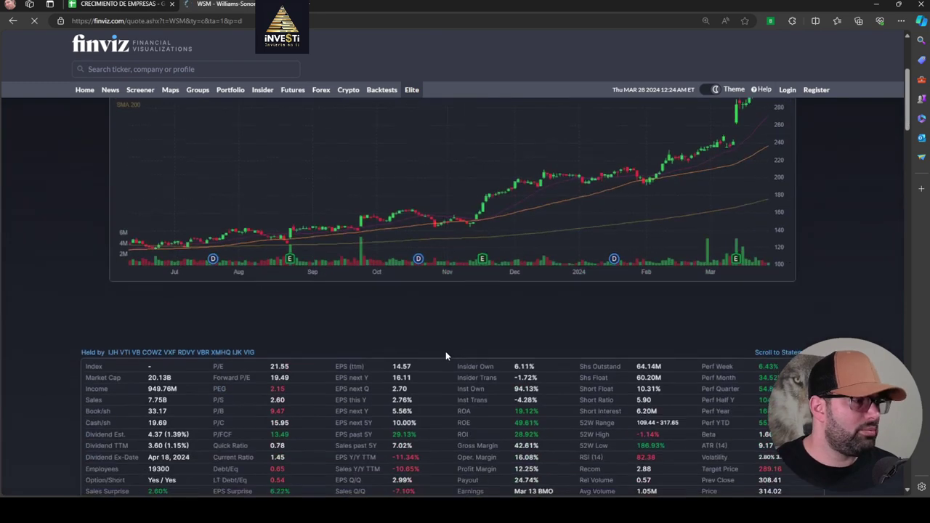
scroll(445, 351, down, 3)
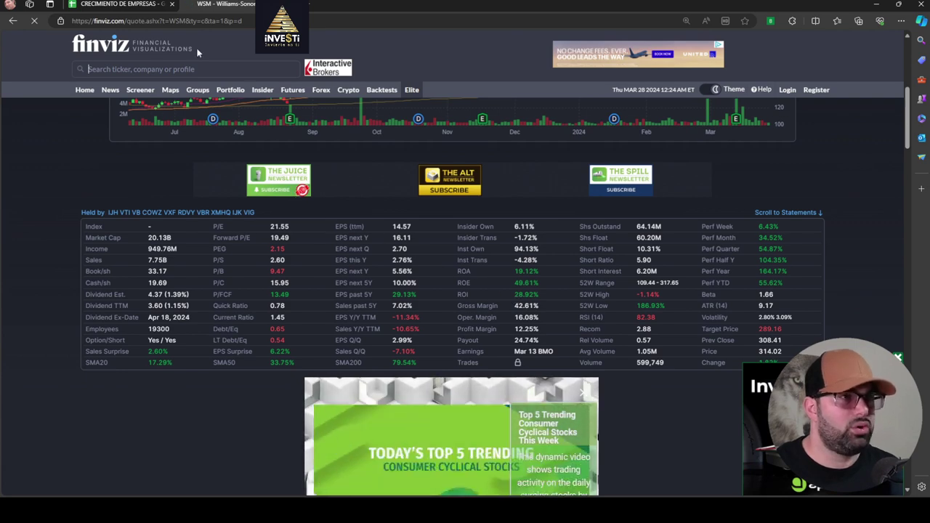
click(119, 4)
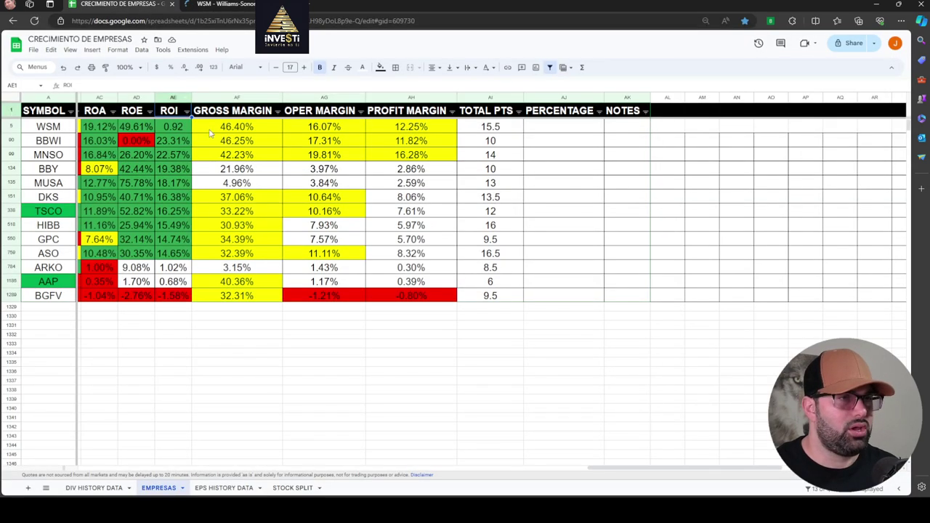
Copy BBWI's ROI cell onto WSM's ROI cell, and set WSM's ROI to 28.92%
click(169, 127)
click(173, 142)
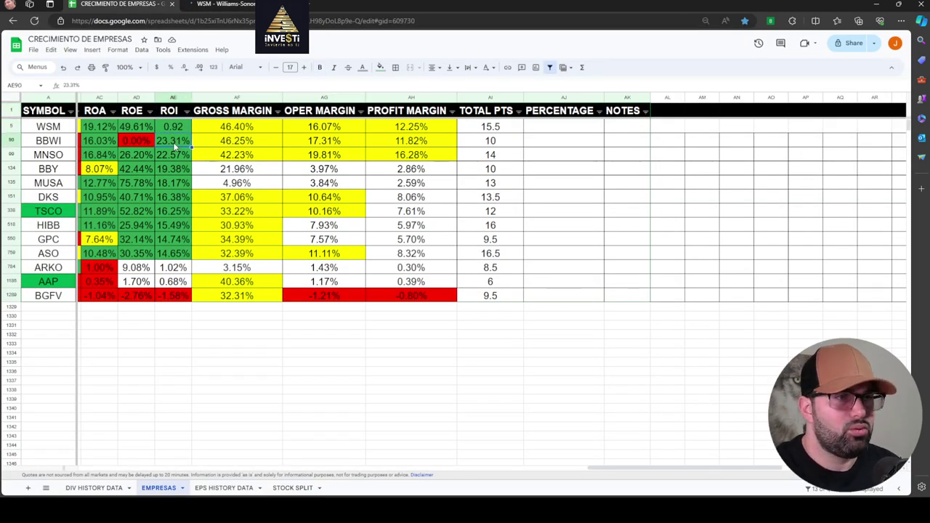
click(175, 126)
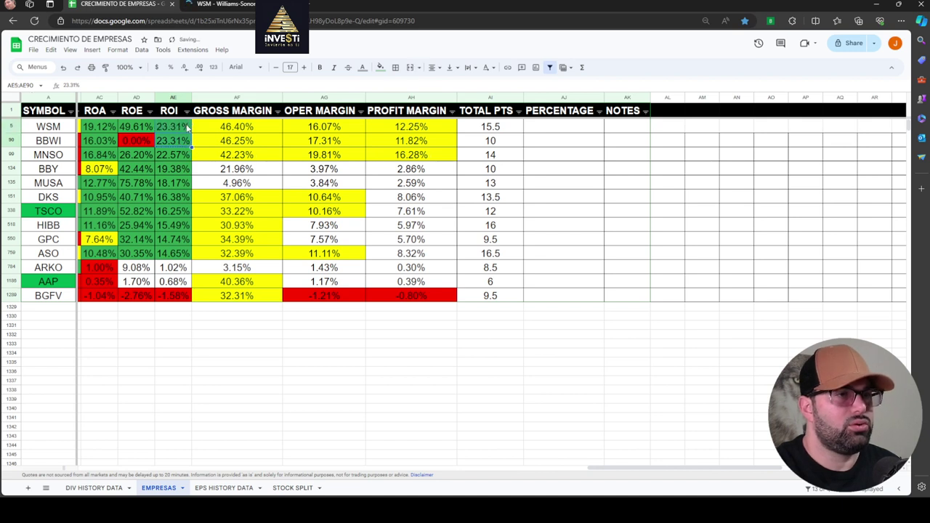
text(2)
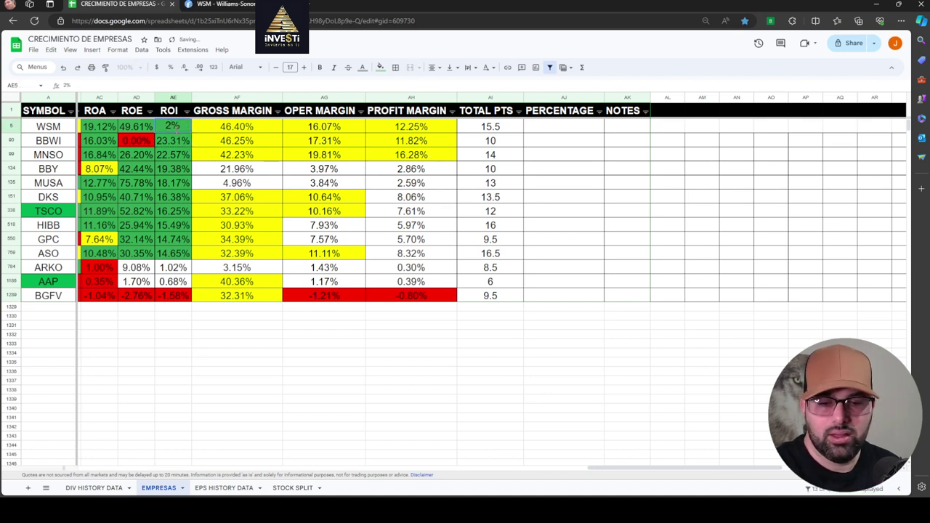
text(8.9)
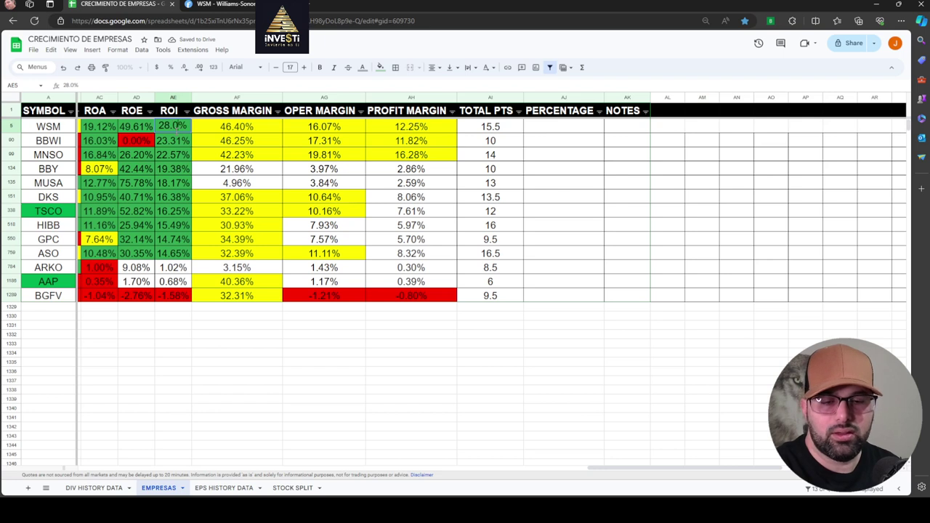
text(2)
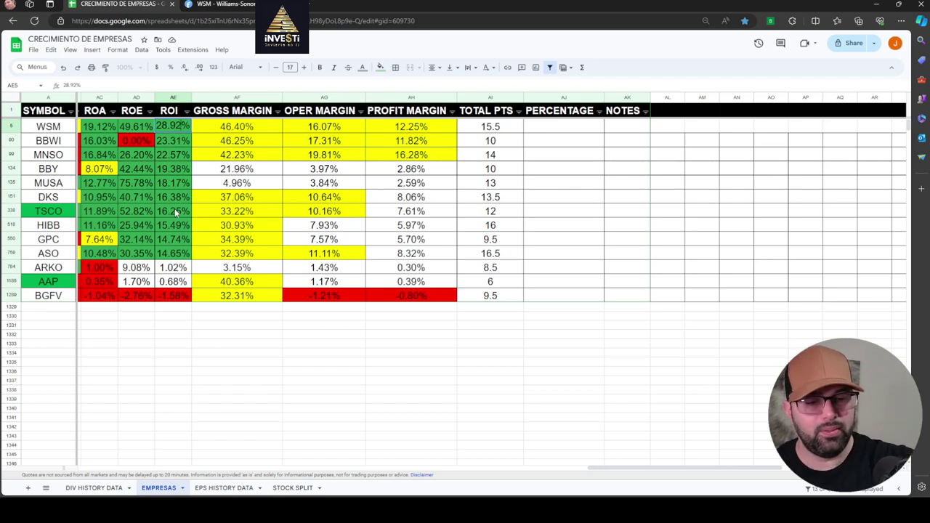
key(Return)
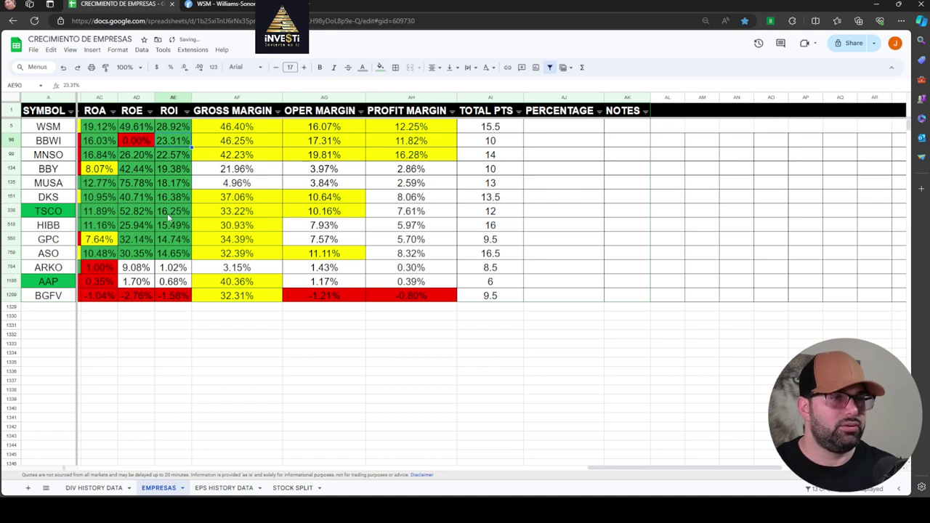
Sort the companies by ROI from highest to lowest
click(186, 111)
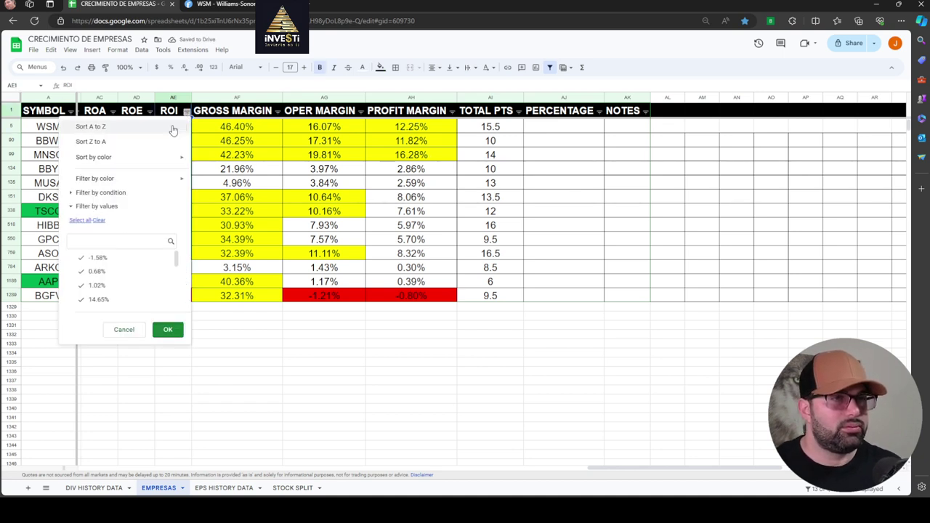
click(167, 141)
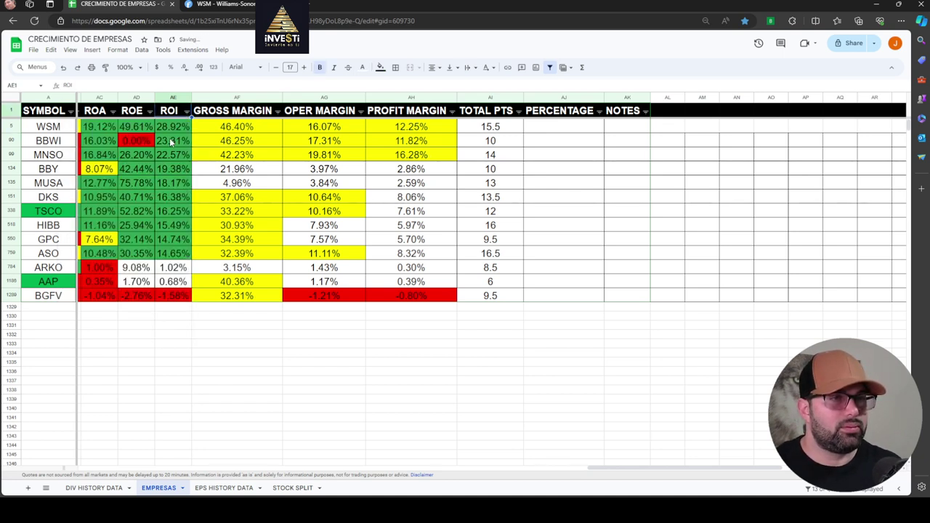
click(229, 363)
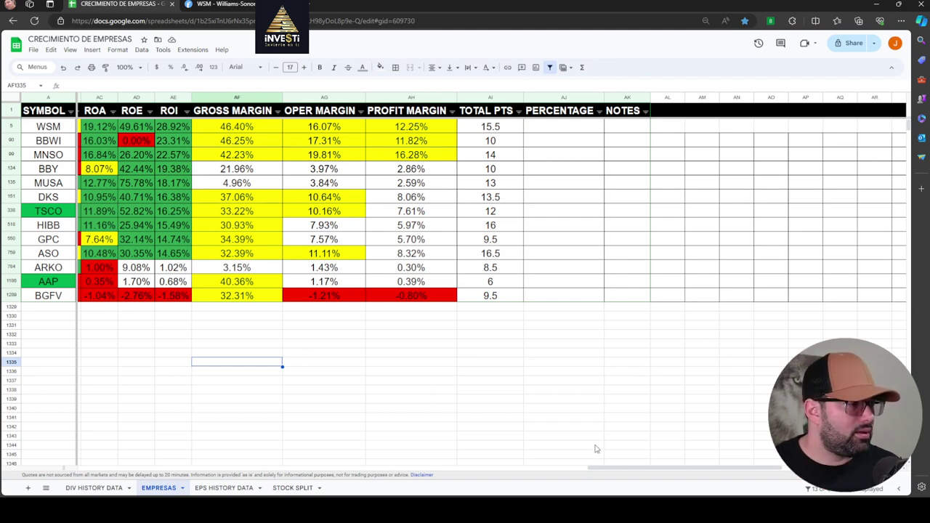
Sort the companies by GROSS MARGIN in descending order
drag(607, 469, 629, 470)
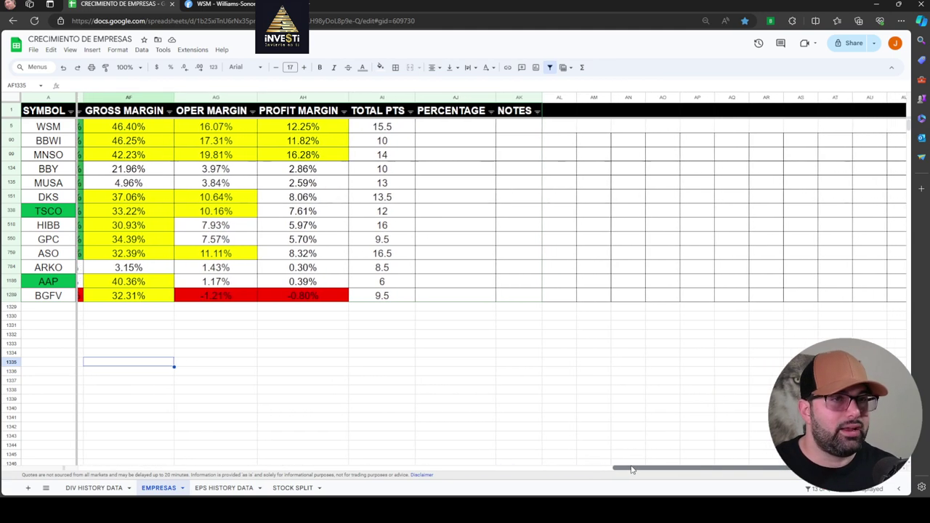
click(168, 112)
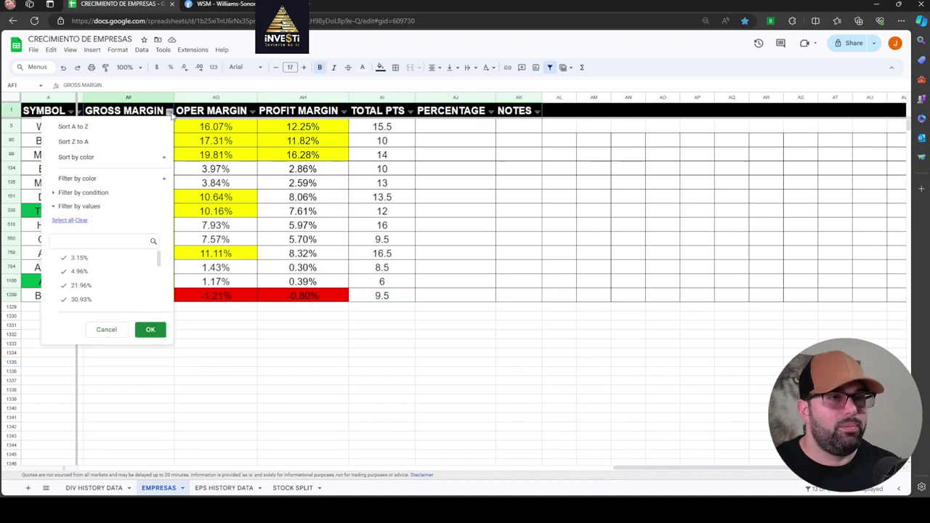
click(144, 142)
click(231, 393)
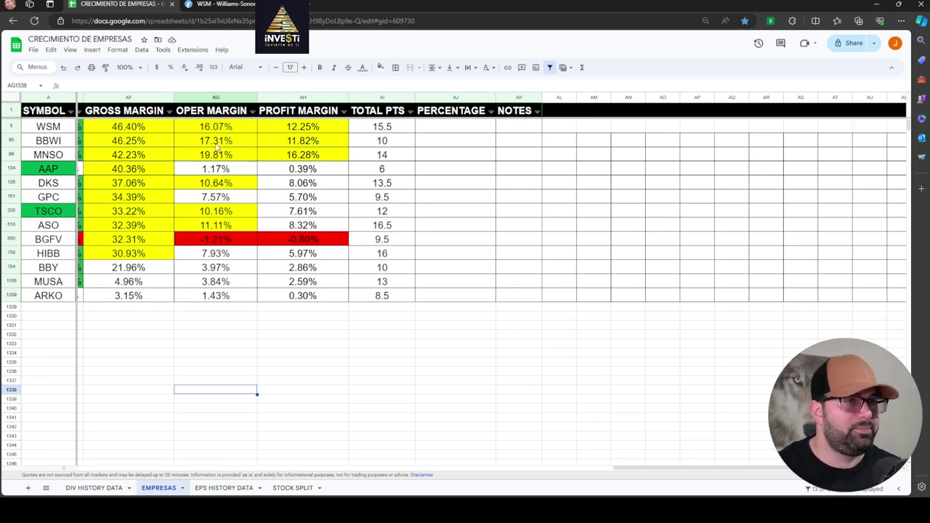
Sort the companies from highest to lowest by OPER MARGIN, followed by PROFIT MARGIN
click(252, 111)
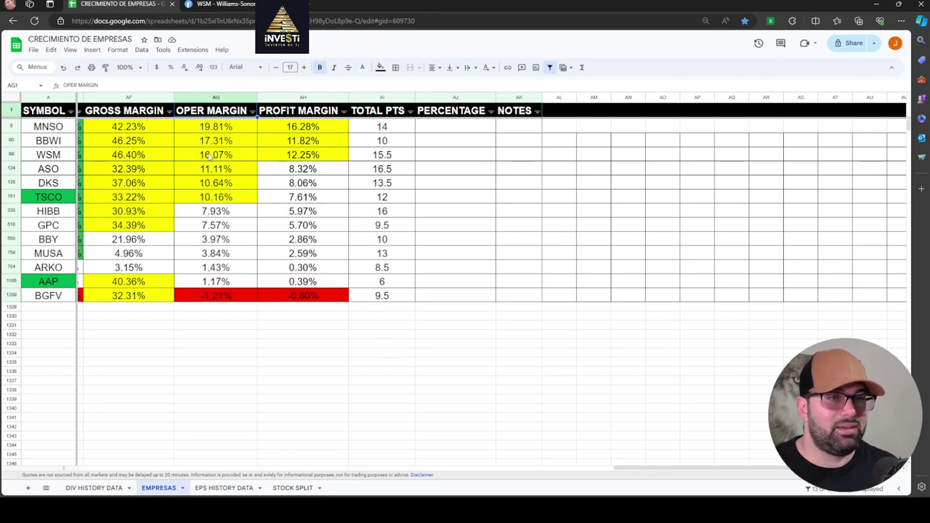
click(343, 112)
click(305, 143)
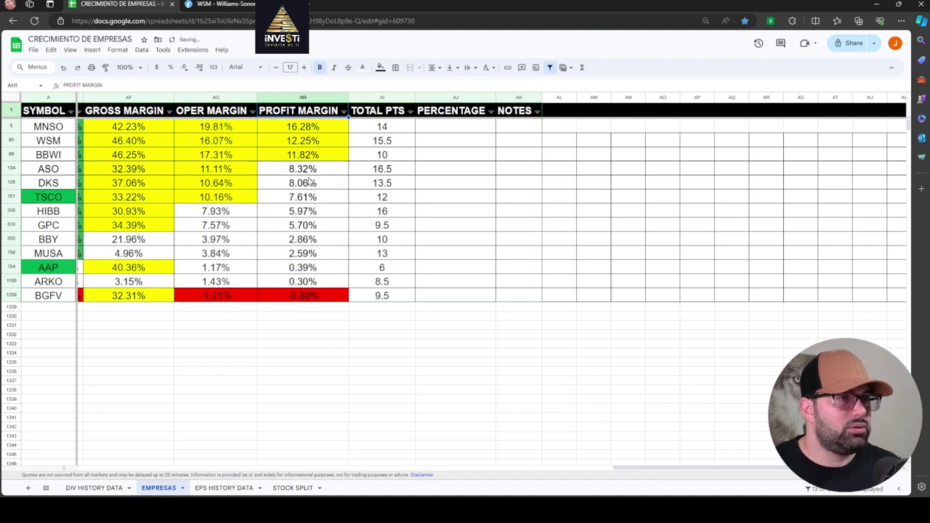
click(400, 428)
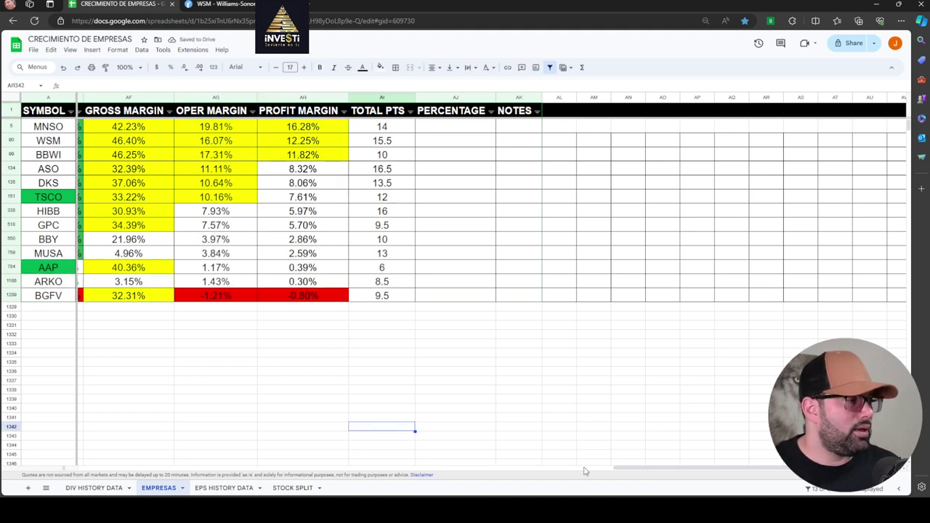
Sort the companies by TOTAL PTS from highest to lowest
drag(625, 472, 665, 472)
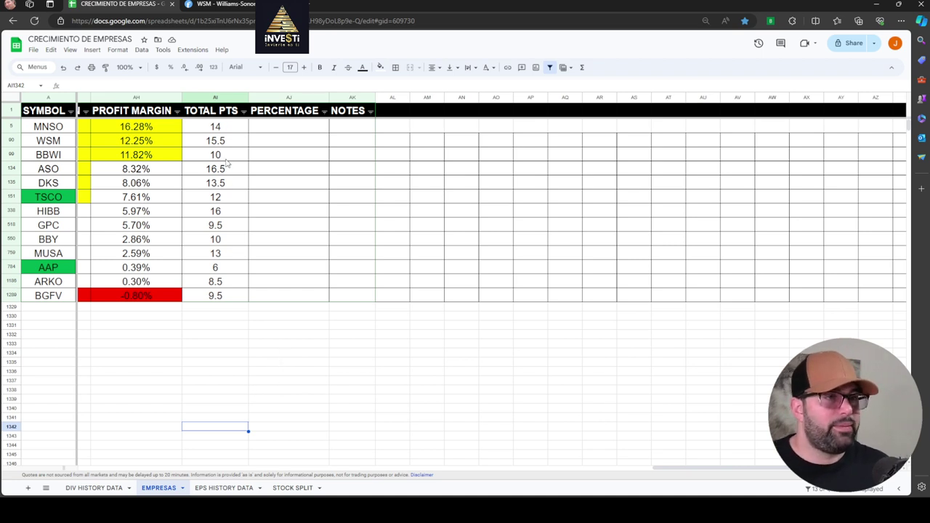
click(244, 111)
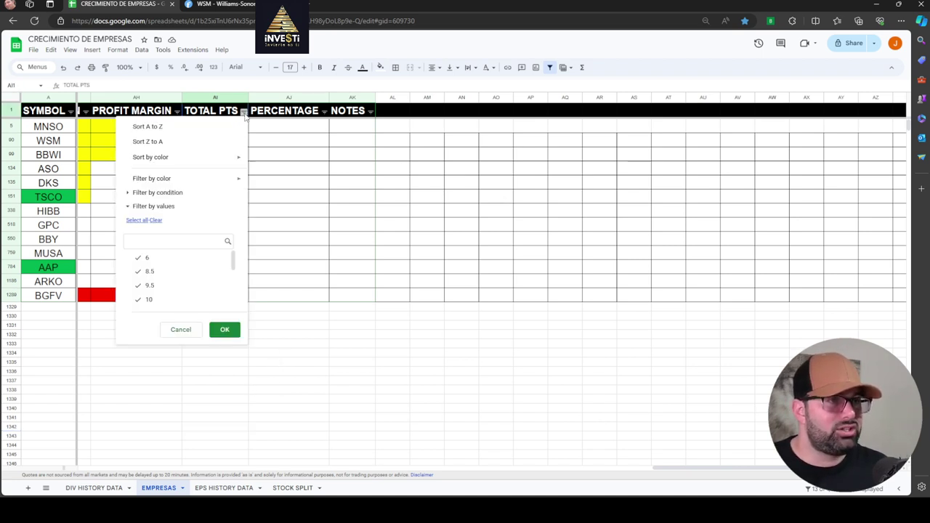
click(204, 142)
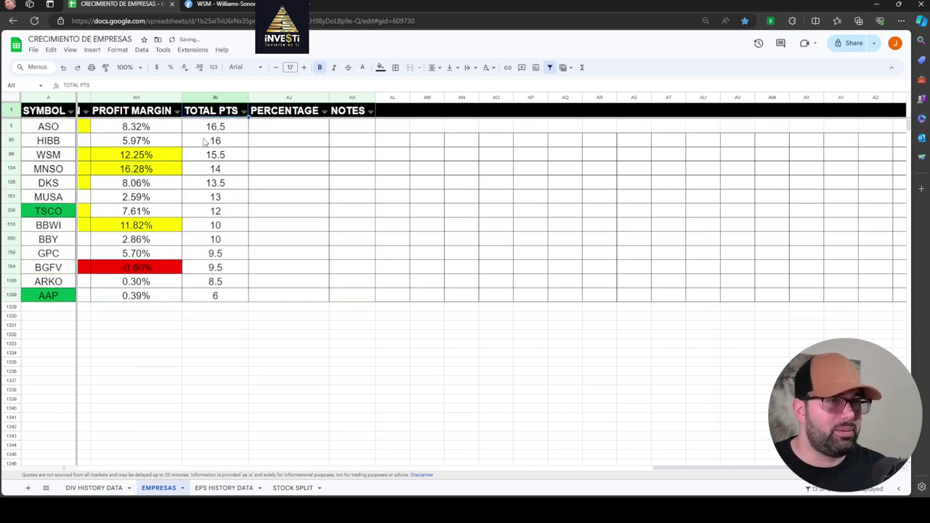
click(324, 354)
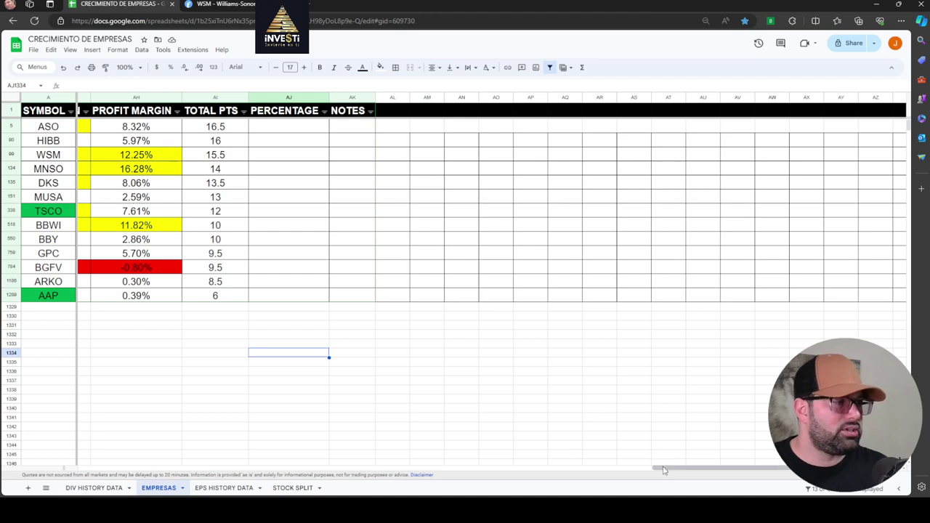
Review the ranked companies' profitability, debt, valuation, dividend and growth columns back to 5YR AVG DIV GROWTH
drag(663, 469, 484, 474)
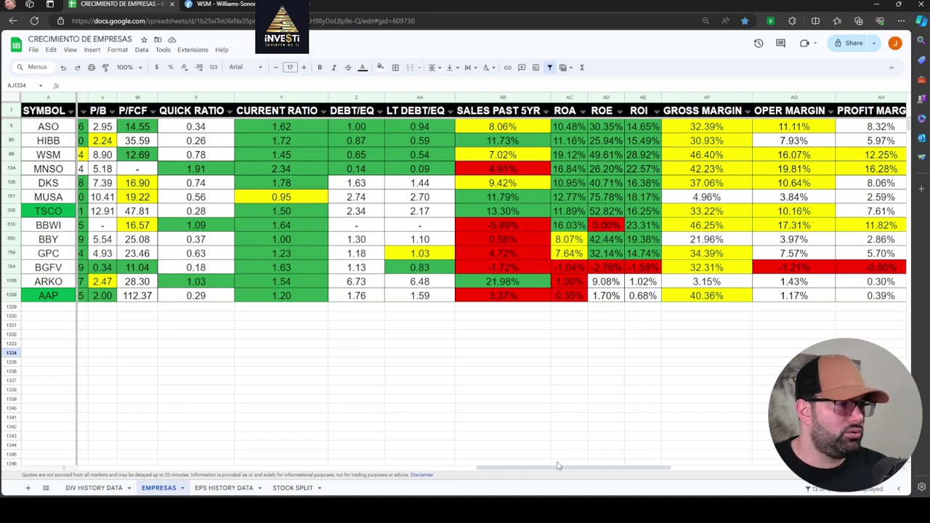
drag(557, 467, 461, 481)
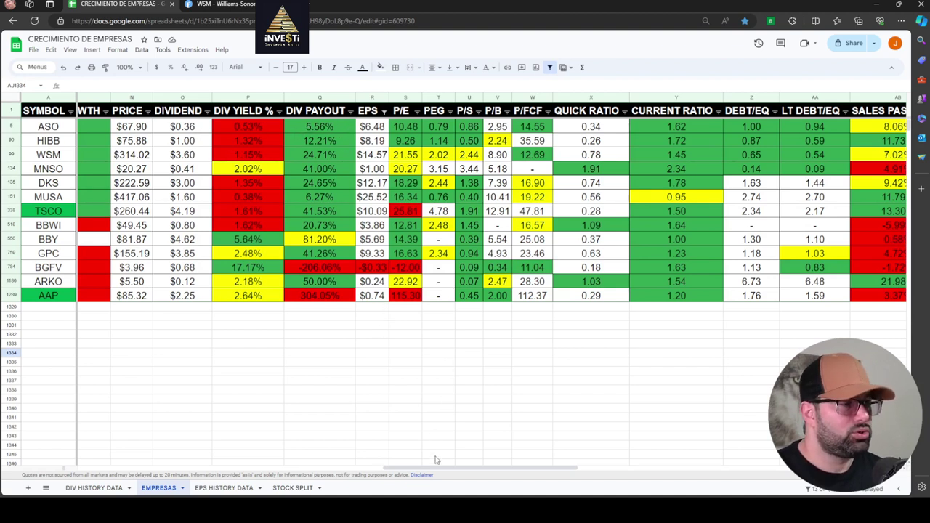
drag(436, 471, 328, 469)
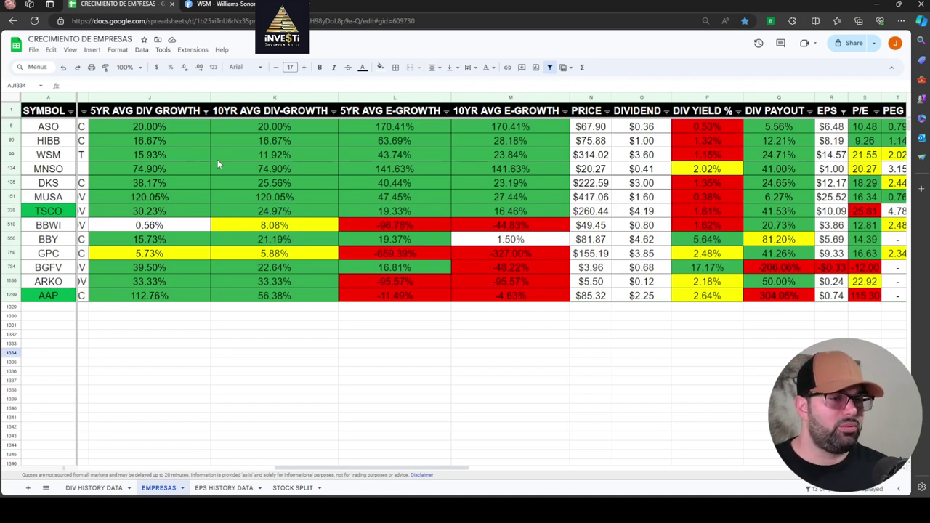
Find ASO in the DIV HISTORY DATA sheet and examine its yearly dividends, growth averages and graphs
click(102, 491)
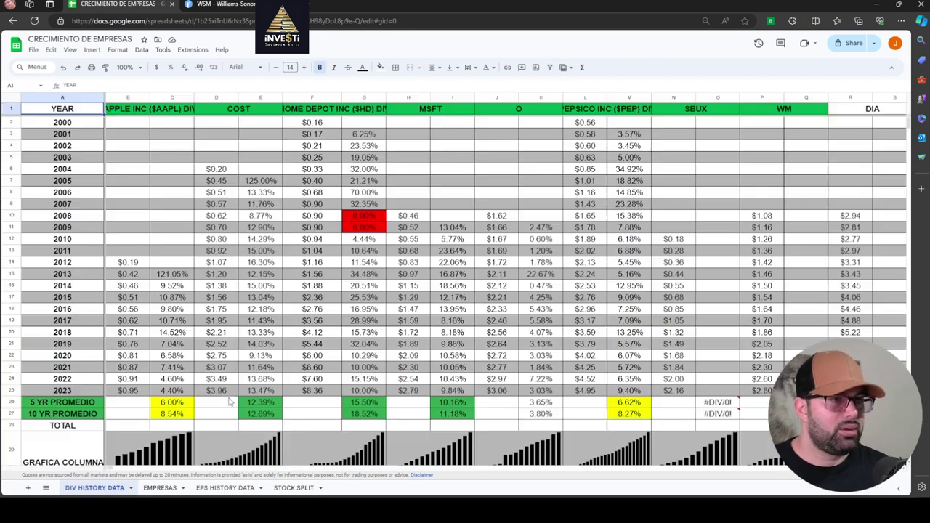
click(517, 158)
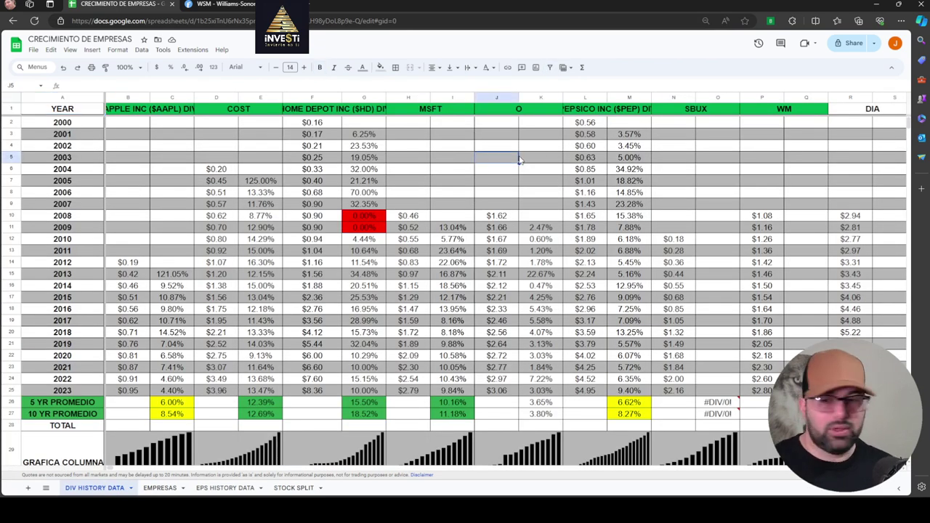
key(ctrl+f)
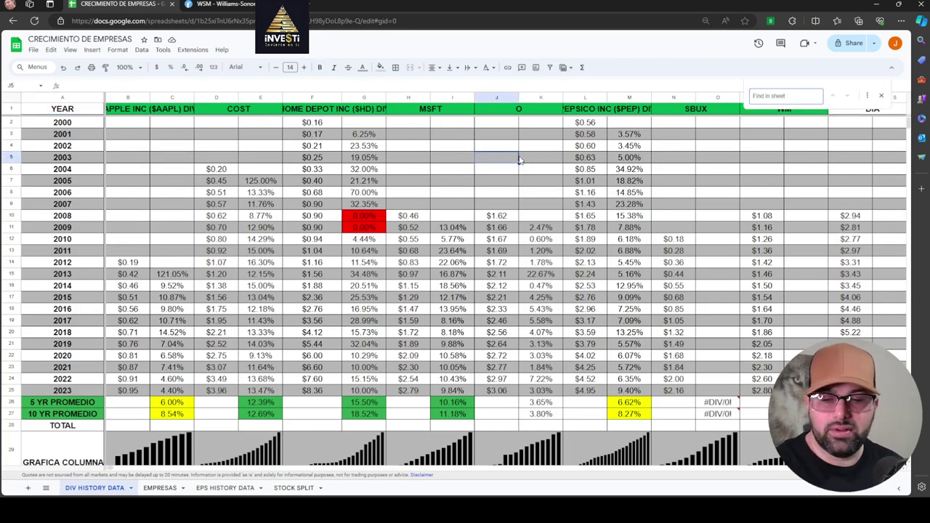
text(A)
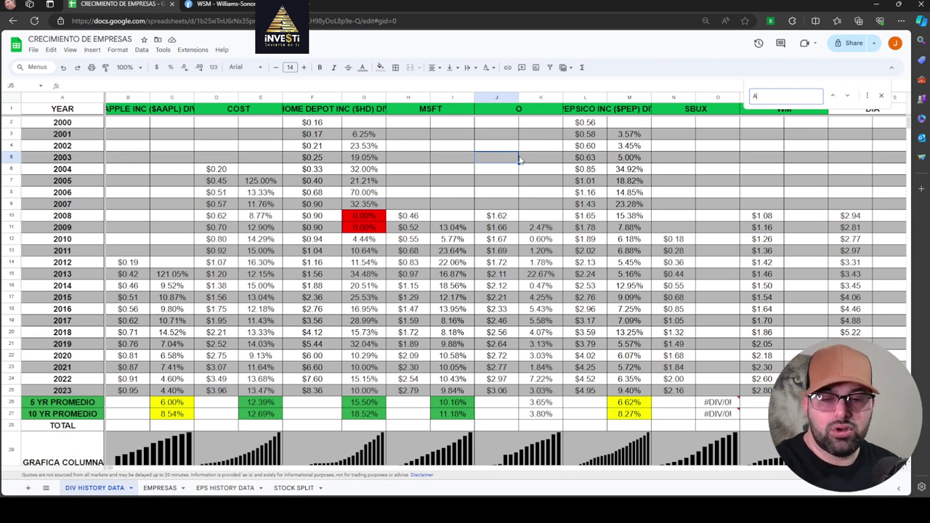
text(SO)
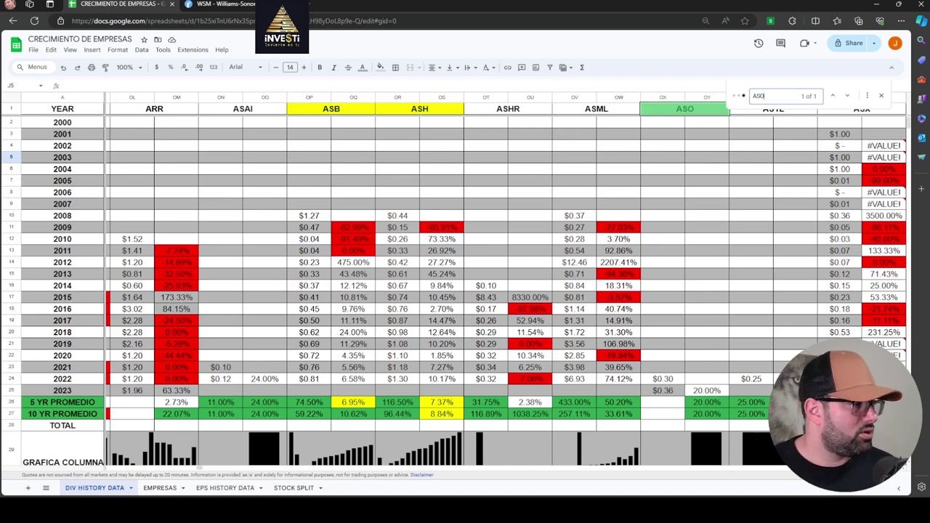
scroll(905, 472, right, 2)
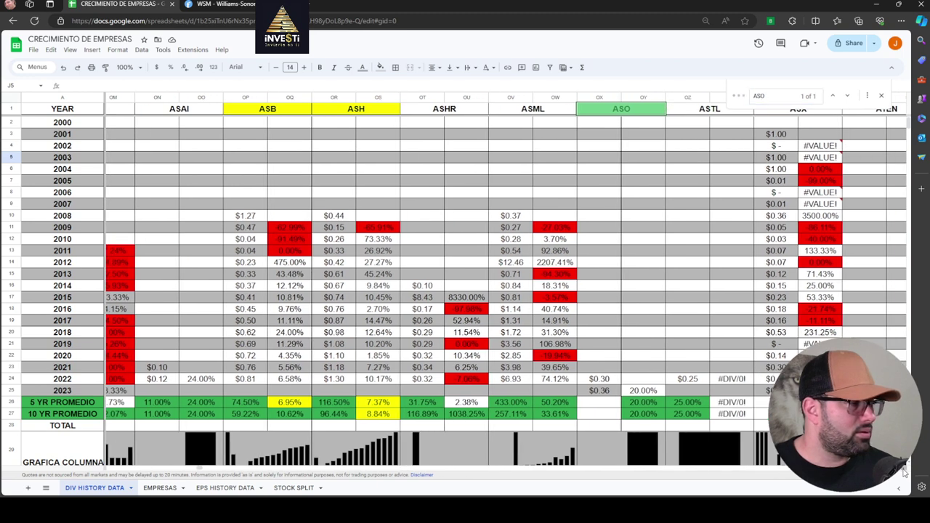
scroll(905, 473, right, 7)
scroll(669, 398, right, 1)
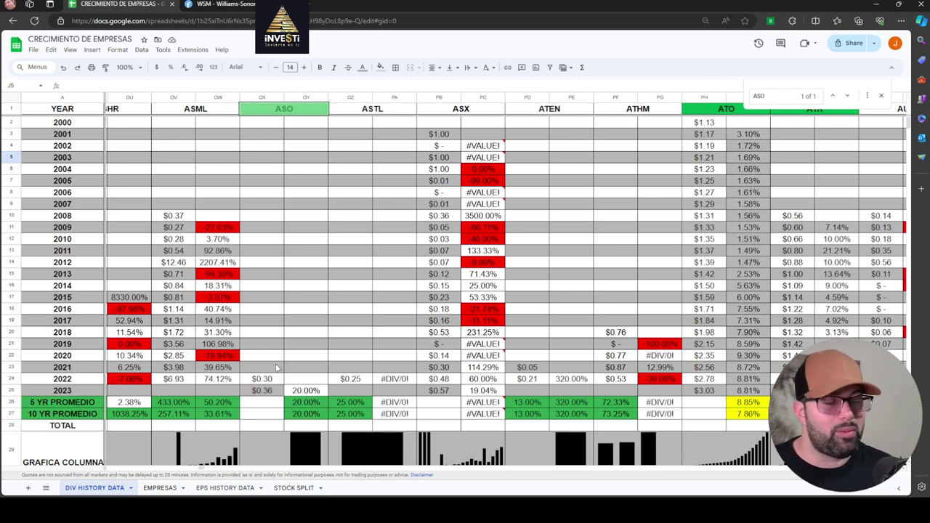
scroll(276, 368, down, 4)
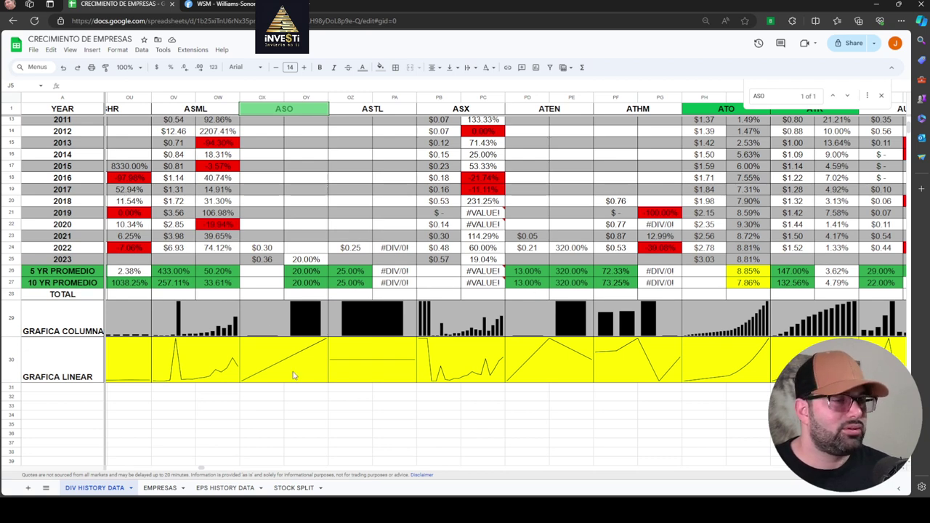
Return to the EMPRESAS sheet and review the companies' pay cycle, dividend cycle and average growth columns
click(159, 489)
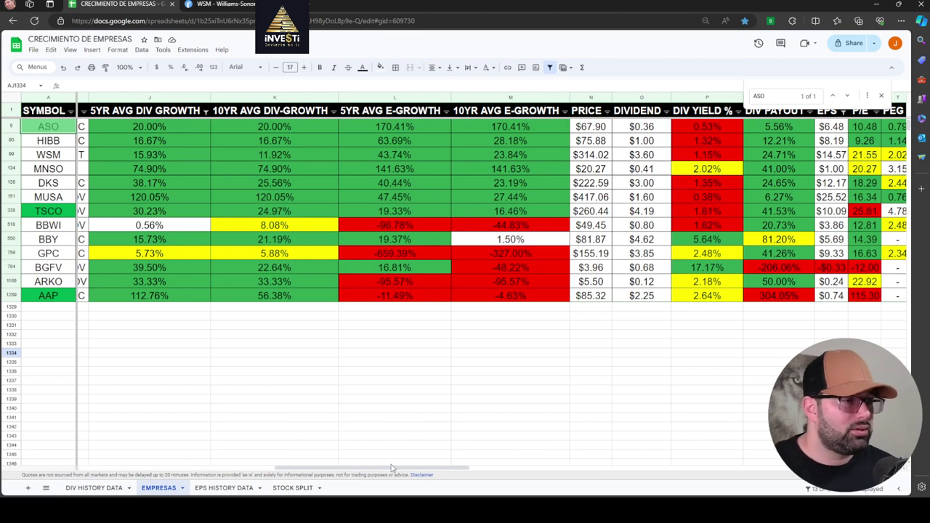
drag(391, 470, 338, 475)
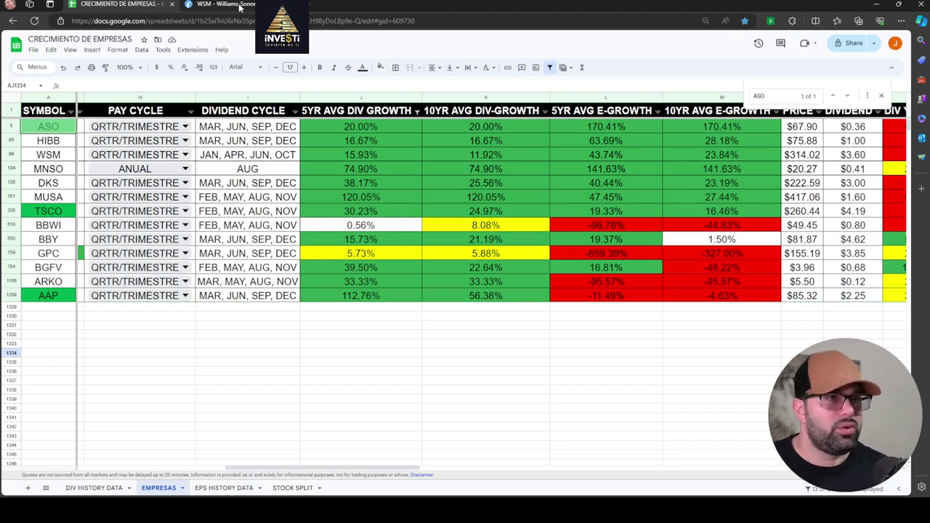
Switch to the Finviz page for WSM and examine its daily price chart and fundamentals table
key(ctrl+Tab)
scroll(508, 276, up, 3)
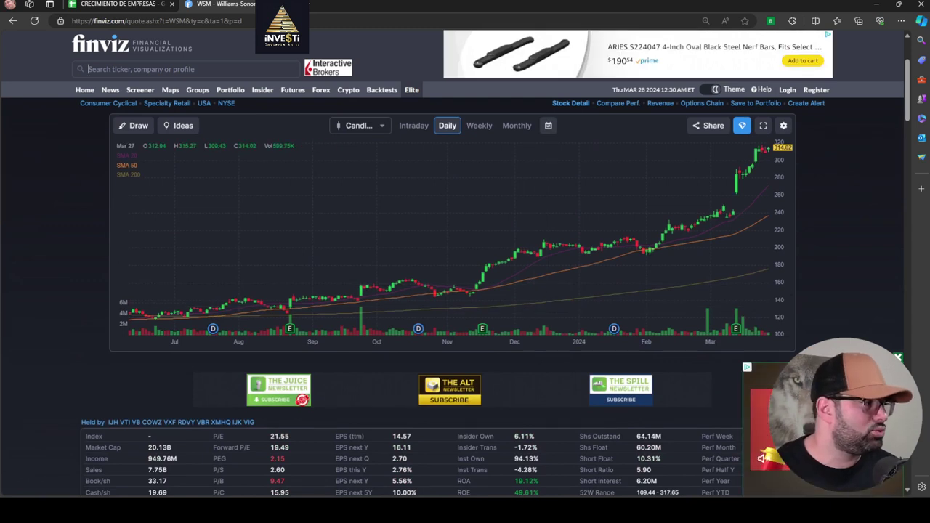
scroll(828, 317, up, 1)
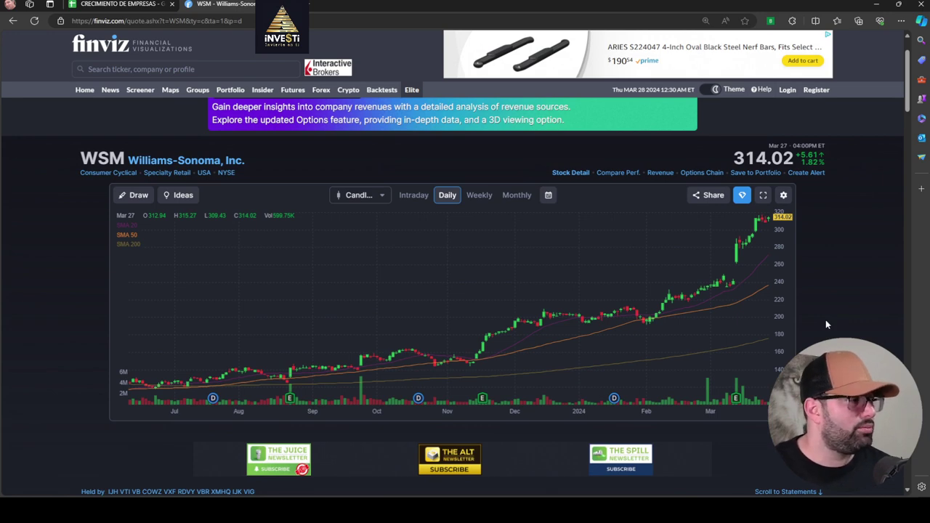
scroll(829, 330, down, 2)
scroll(832, 337, down, 1)
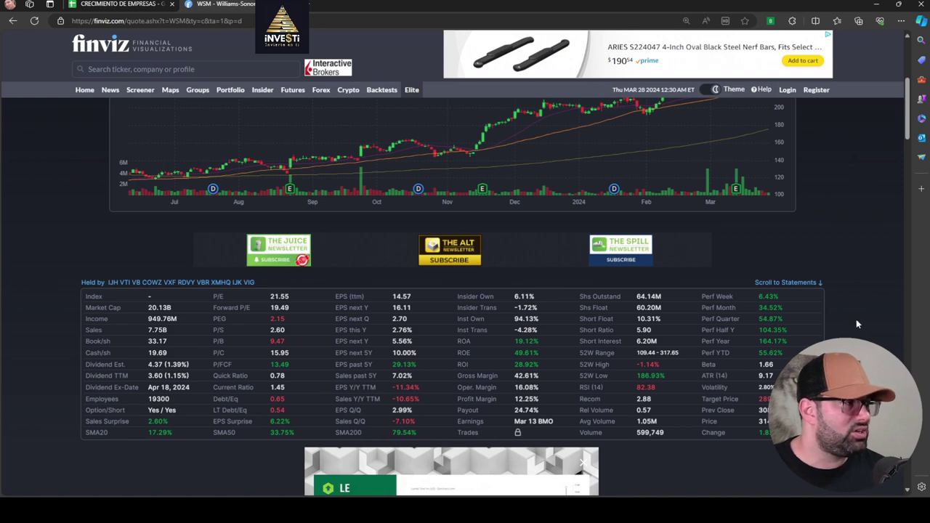
scroll(874, 317, up, 3)
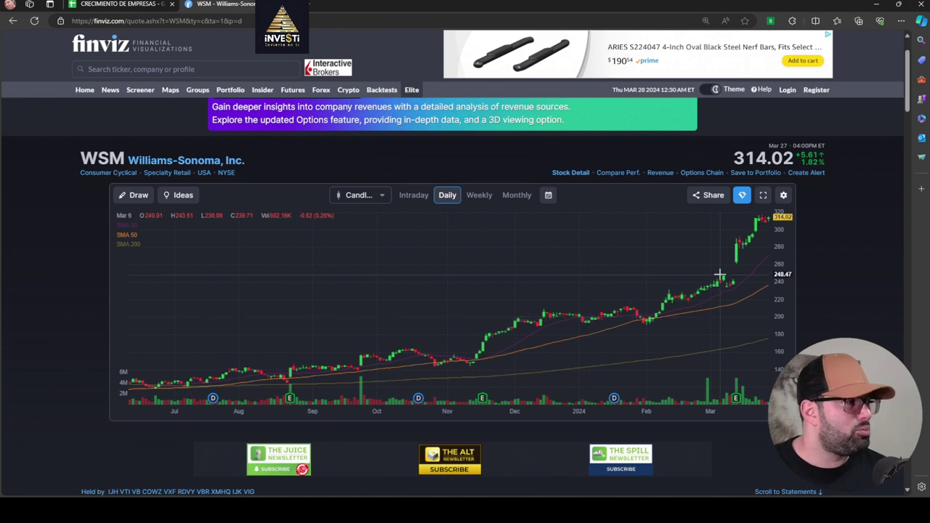
Show WSM's price chart on the monthly timeframe and dismiss the pop-up advertisement
click(510, 199)
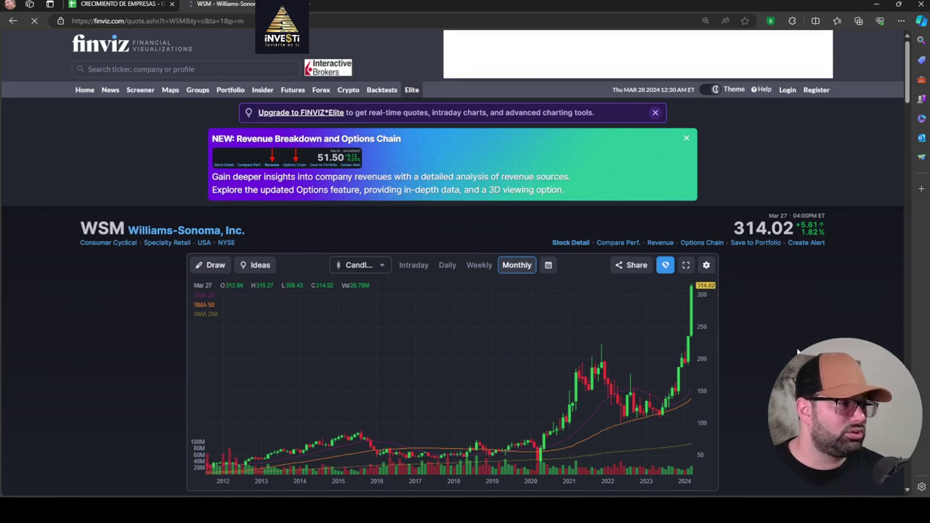
scroll(797, 352, down, 1)
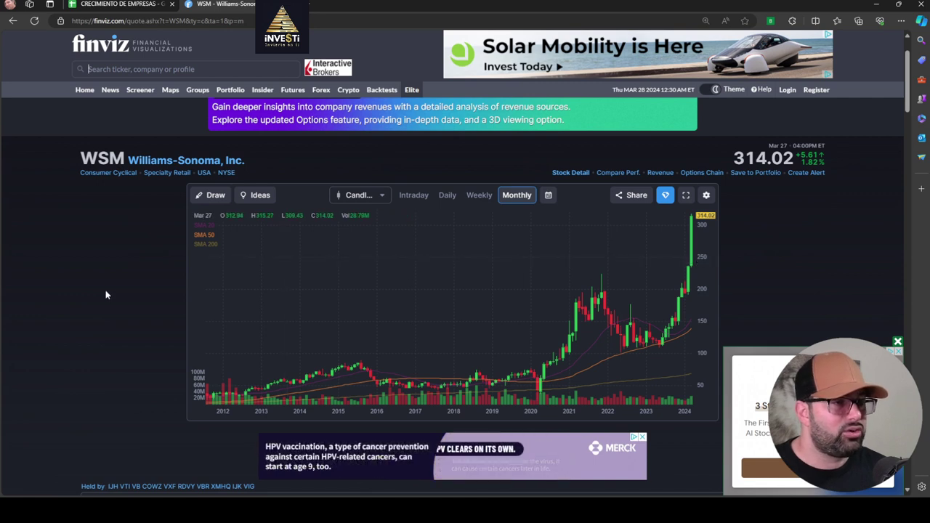
click(899, 347)
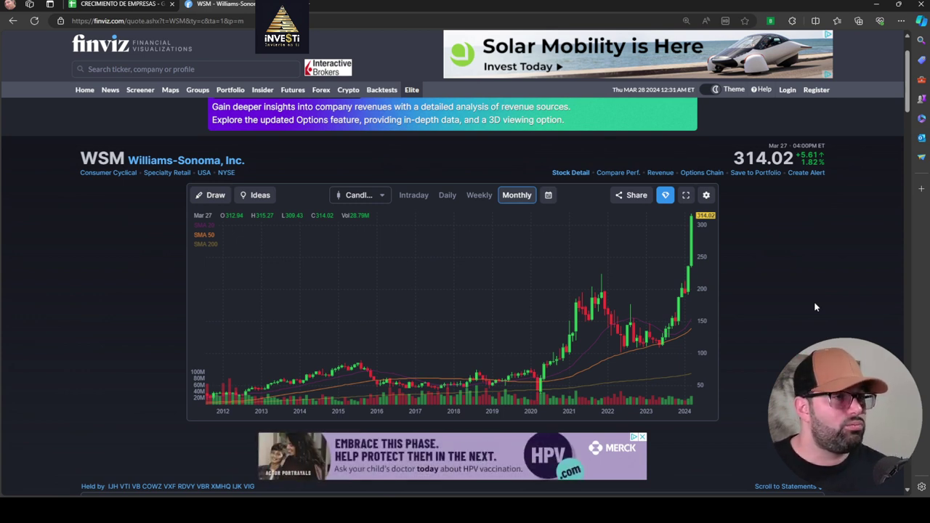
Look up the ticker NVDA on Finviz and examine its monthly price chart, dismissing the pop-up advertisement
click(203, 68)
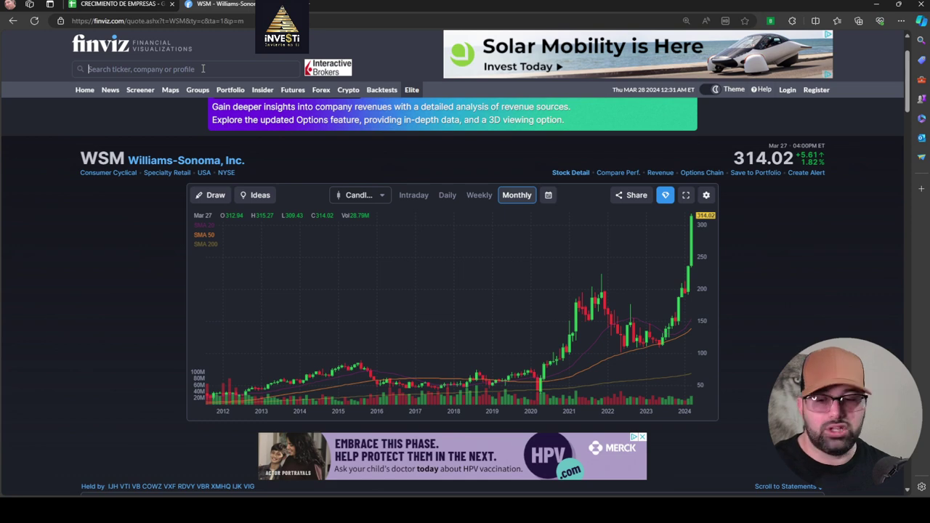
text(NVD)
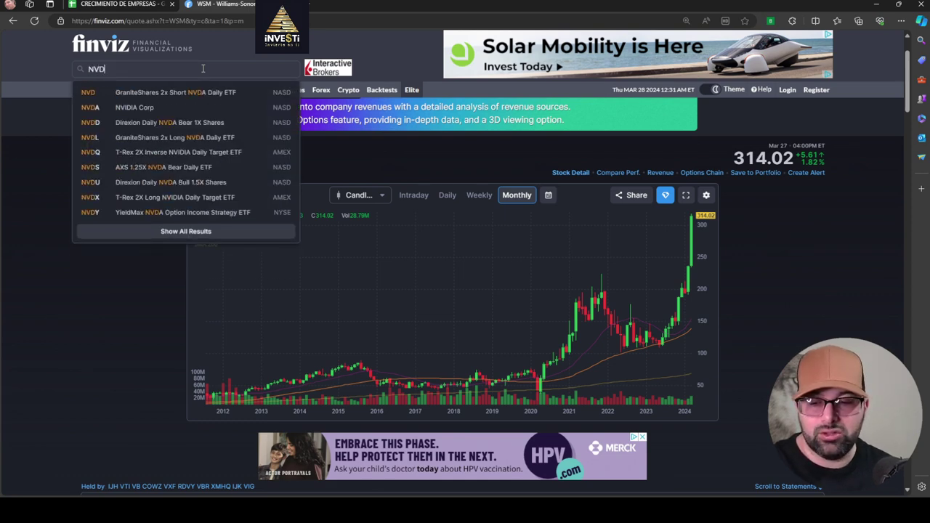
text(A)
key(Return)
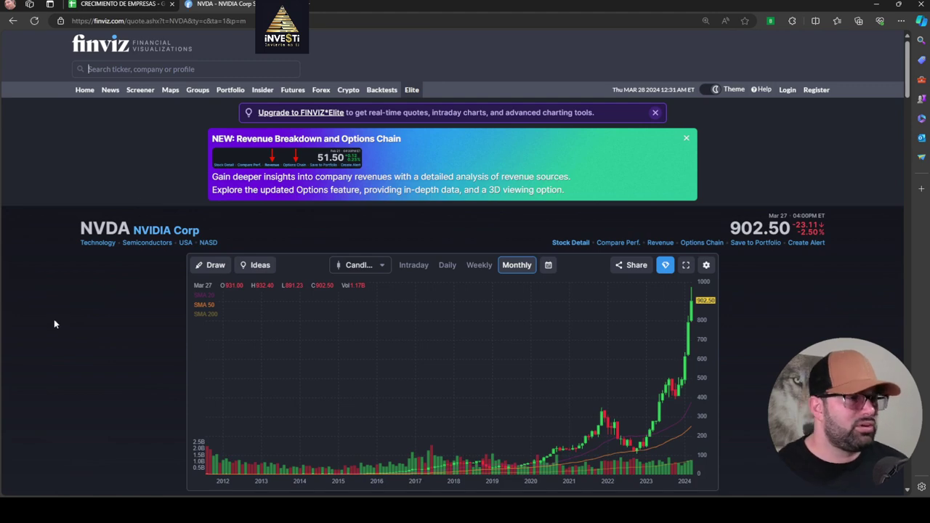
scroll(73, 344, down, 1)
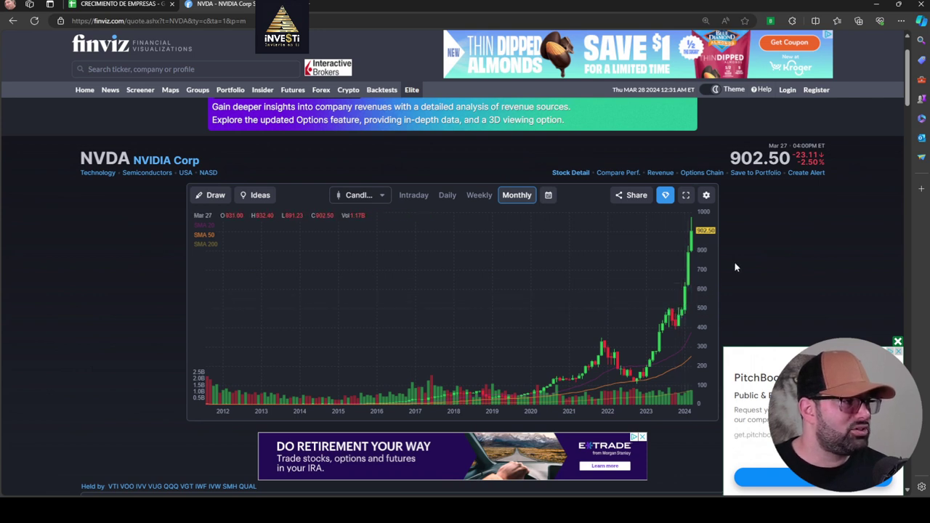
click(897, 342)
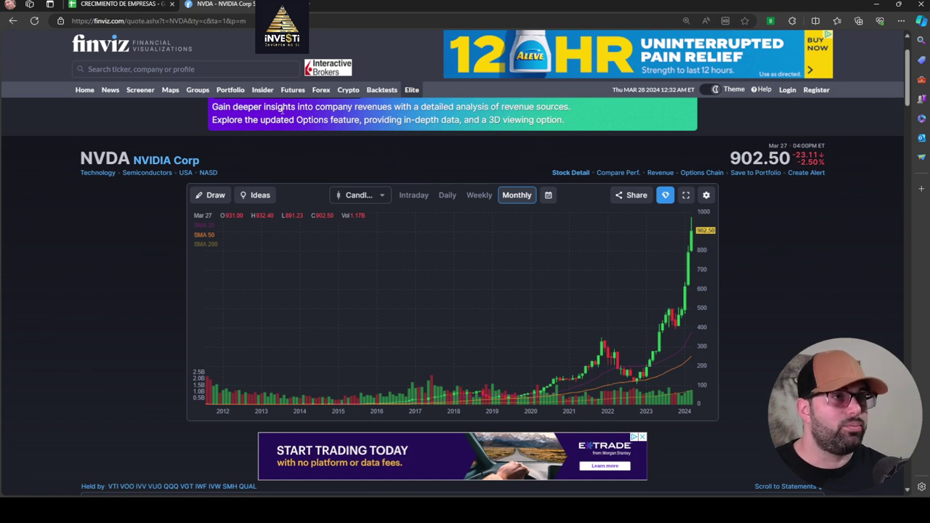
Return to the EMPRESAS sheet in Google Sheets and review the companies' name, sector, market cap and exchange columns
click(134, 8)
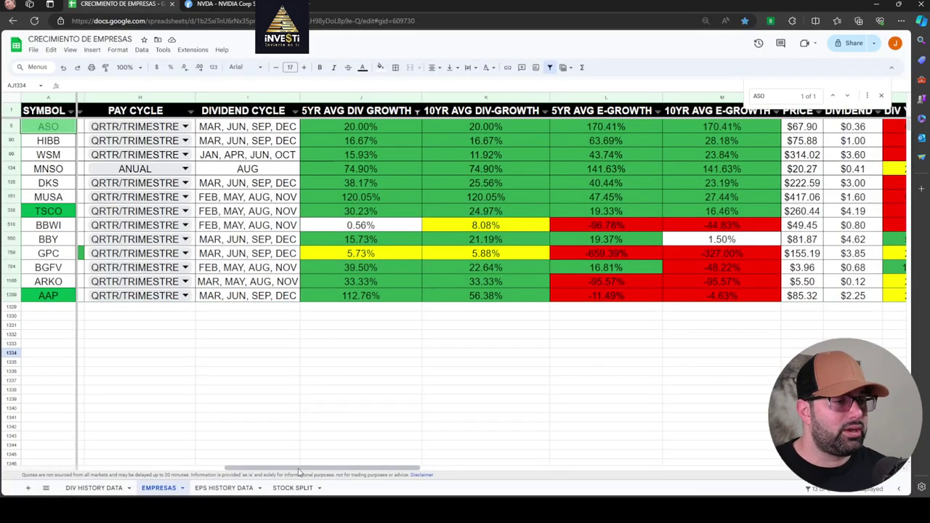
scroll(302, 456, left, 10)
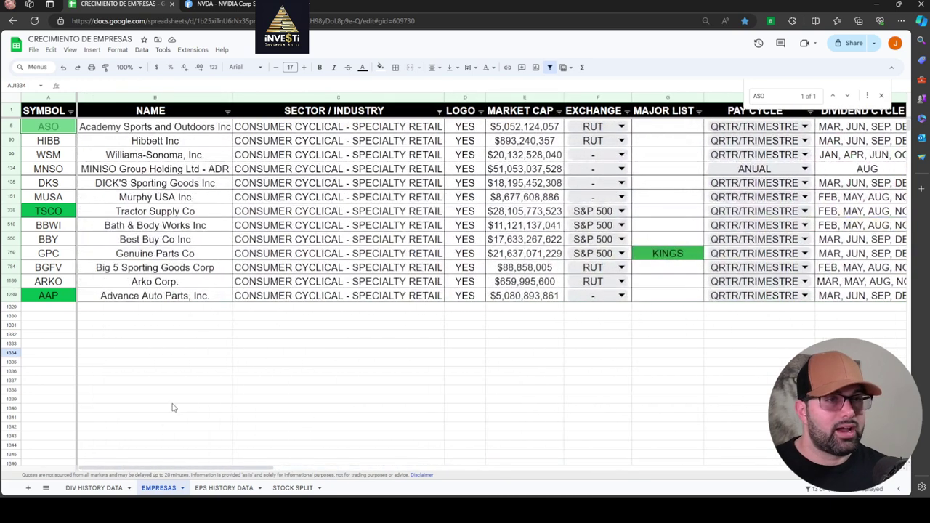